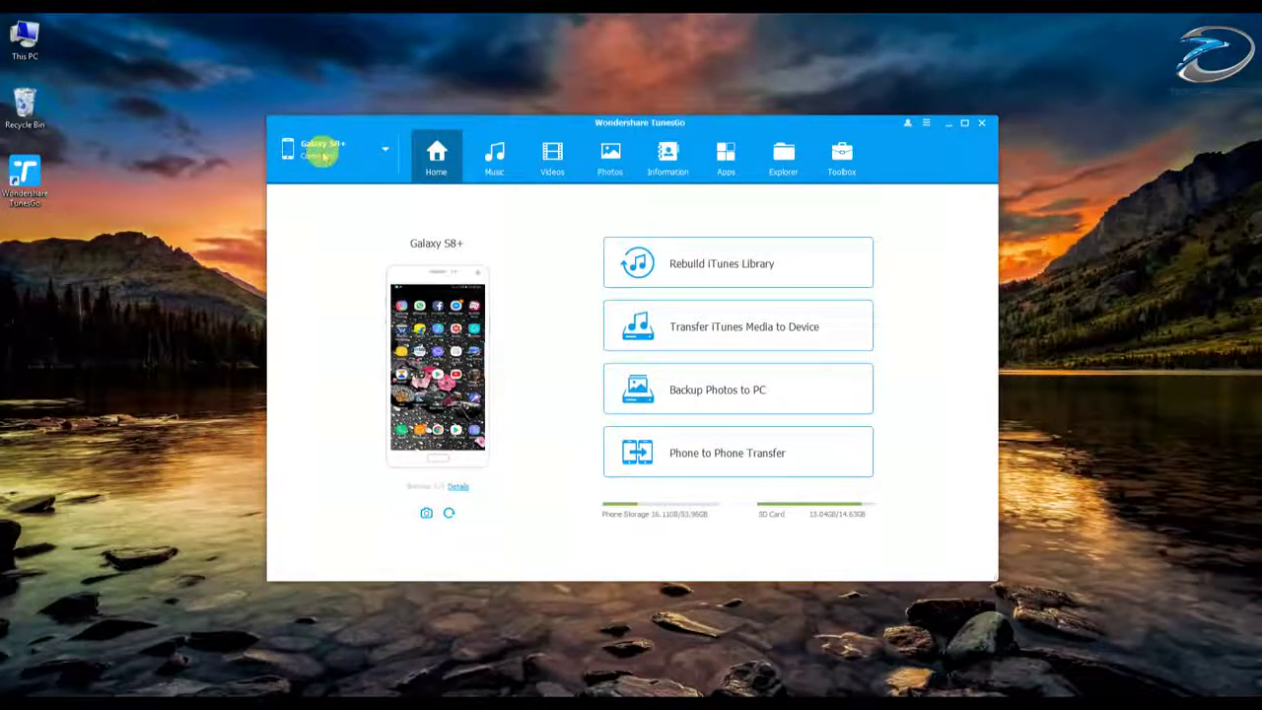
{"action": "left_click", "coordinate": [389, 148]}
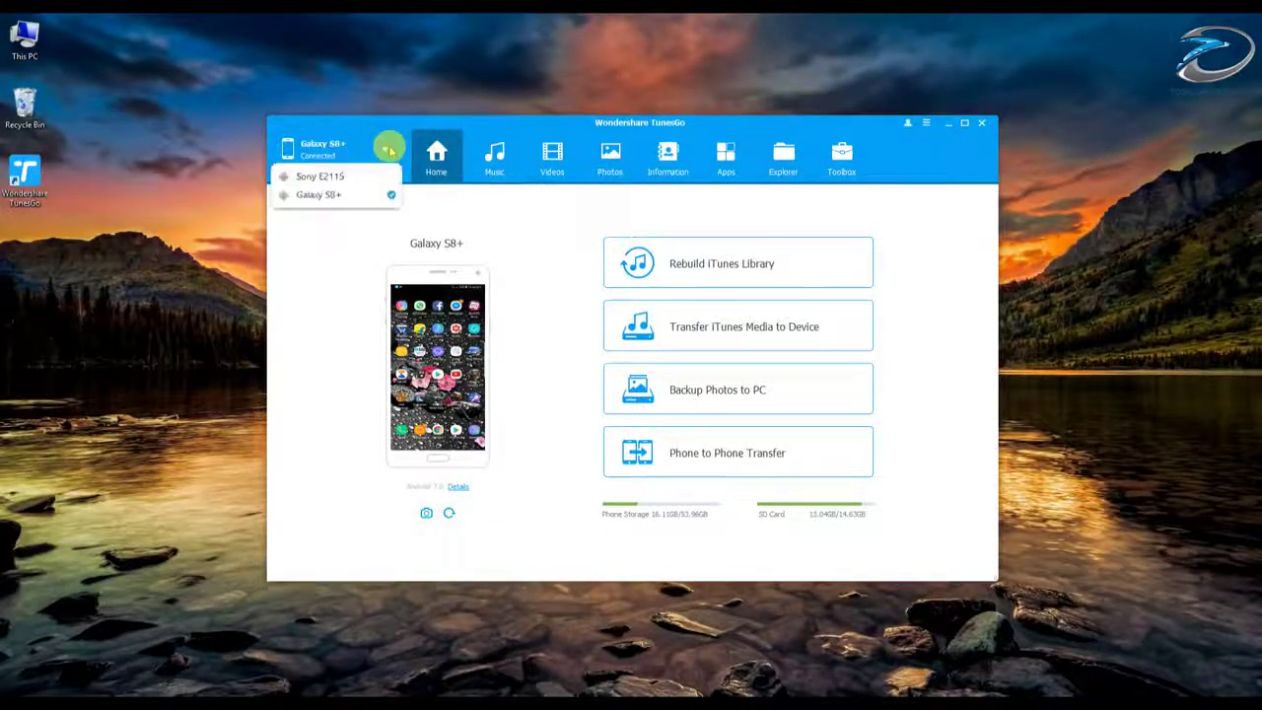
{"action": "left_click", "coordinate": [343, 178]}
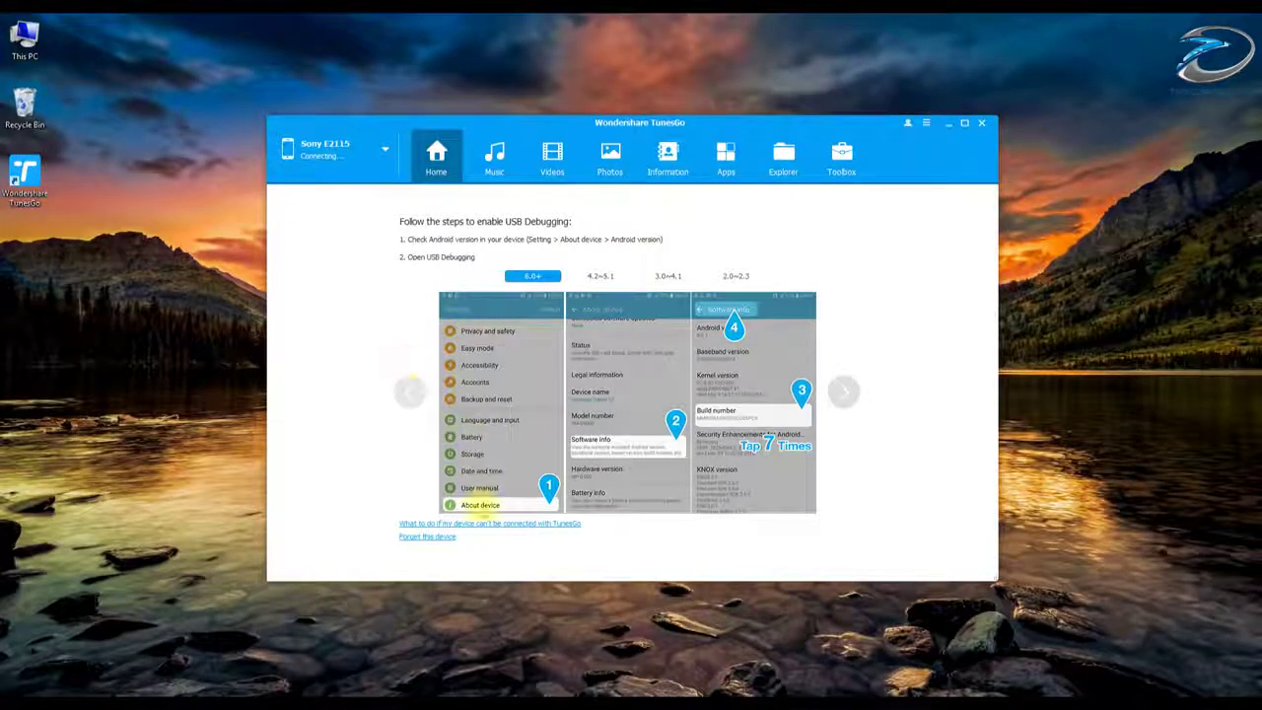
{"action": "left_click", "coordinate": [846, 396]}
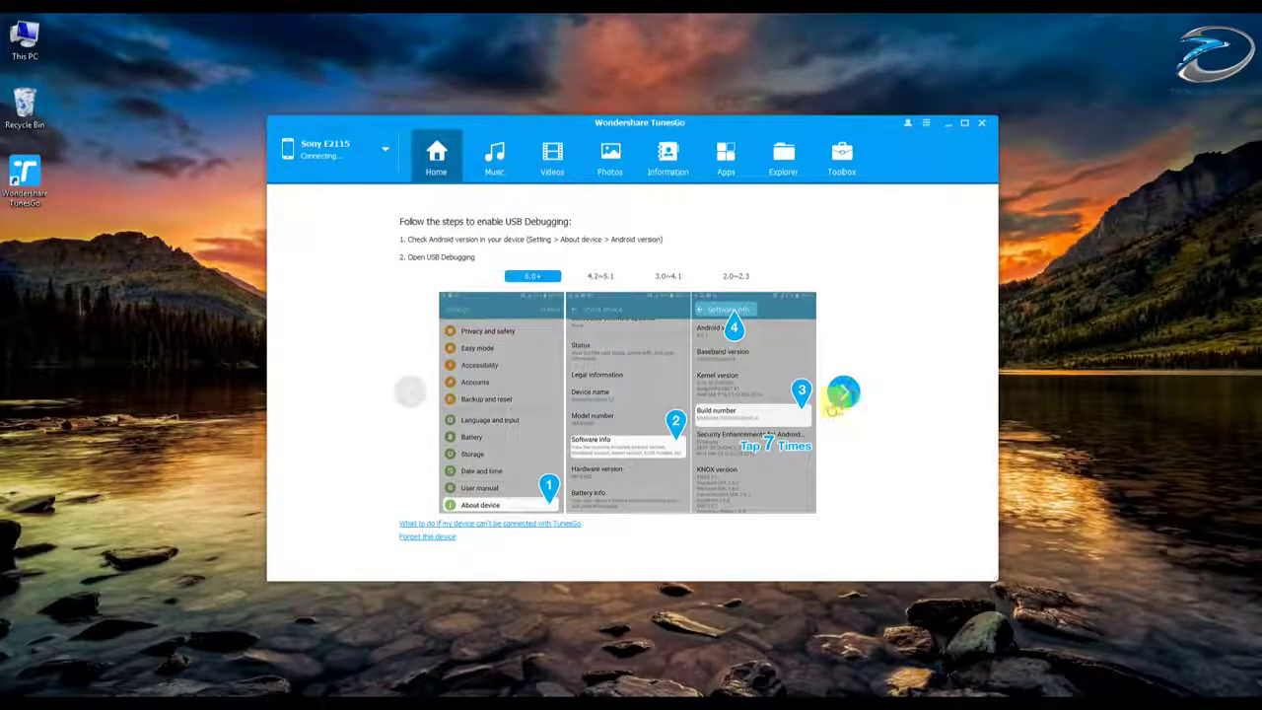
{"action": "left_click", "coordinate": [409, 391]}
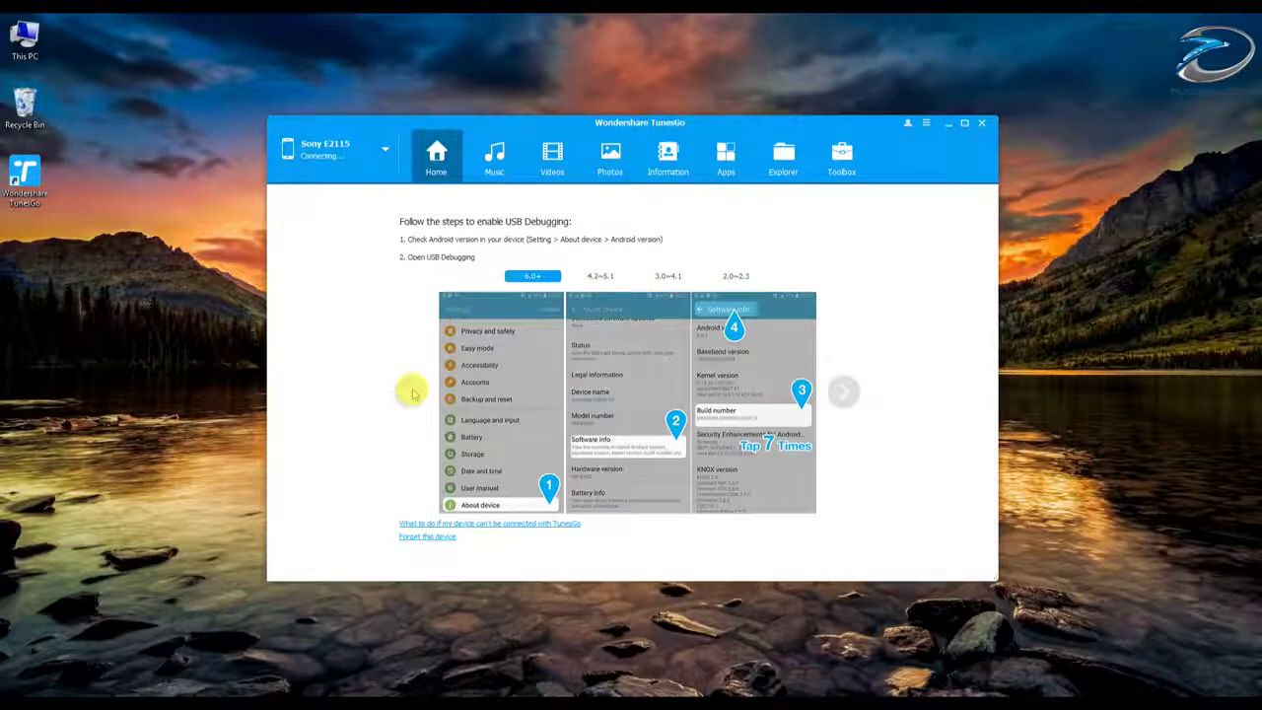
{"action": "left_click", "coordinate": [360, 146]}
{"action": "left_click", "coordinate": [321, 195]}
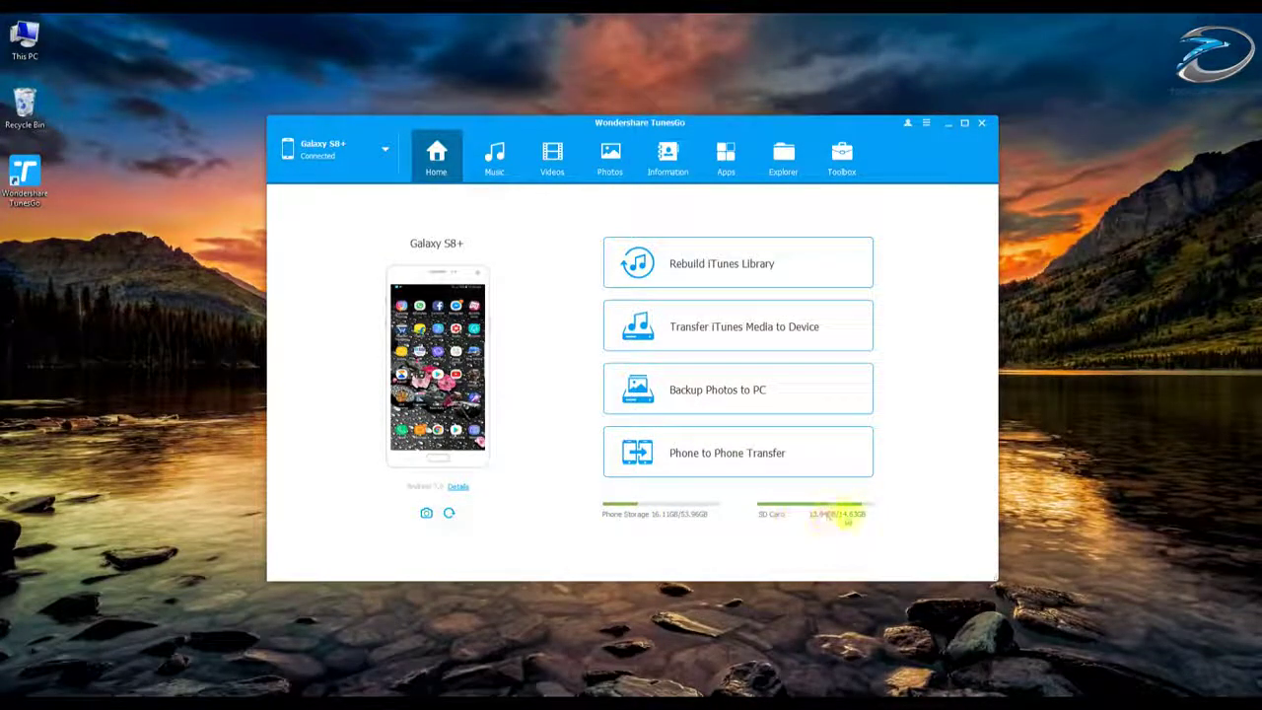
- Show the Galaxy S8+ music library of 57 songs and scroll through the list
{"action": "left_click", "coordinate": [494, 155]}
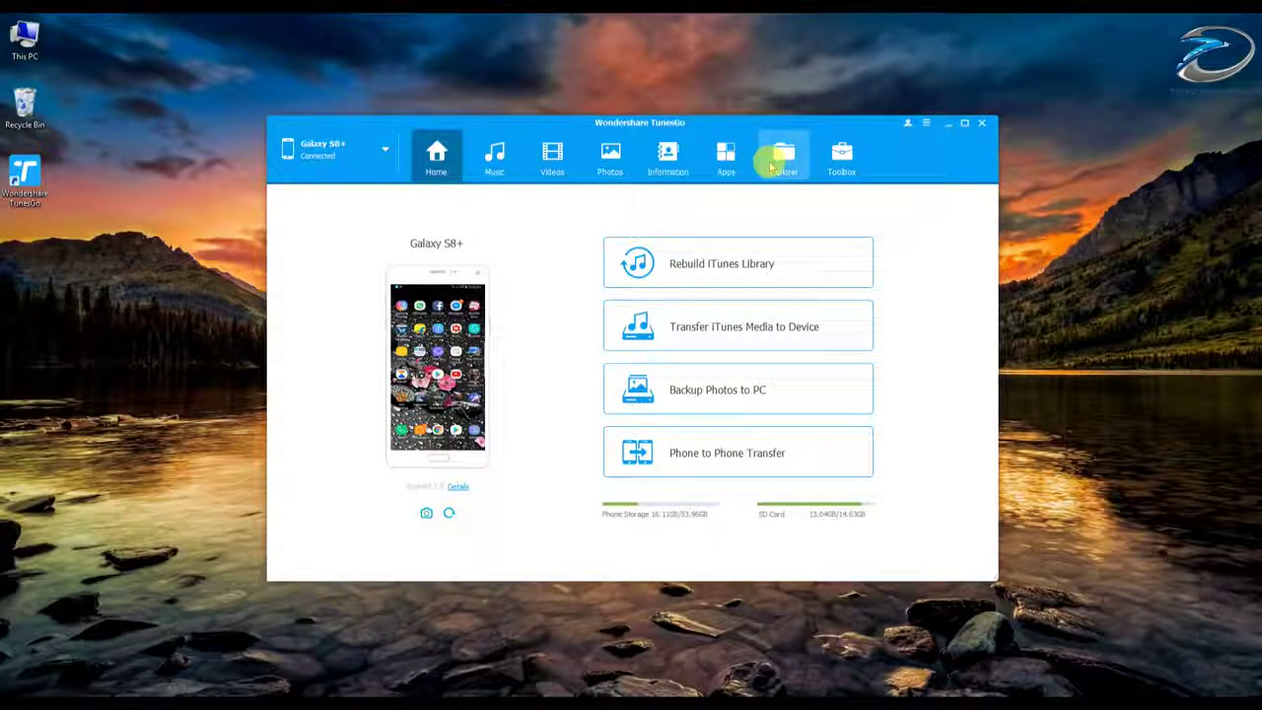
{"action": "left_click", "coordinate": [494, 155]}
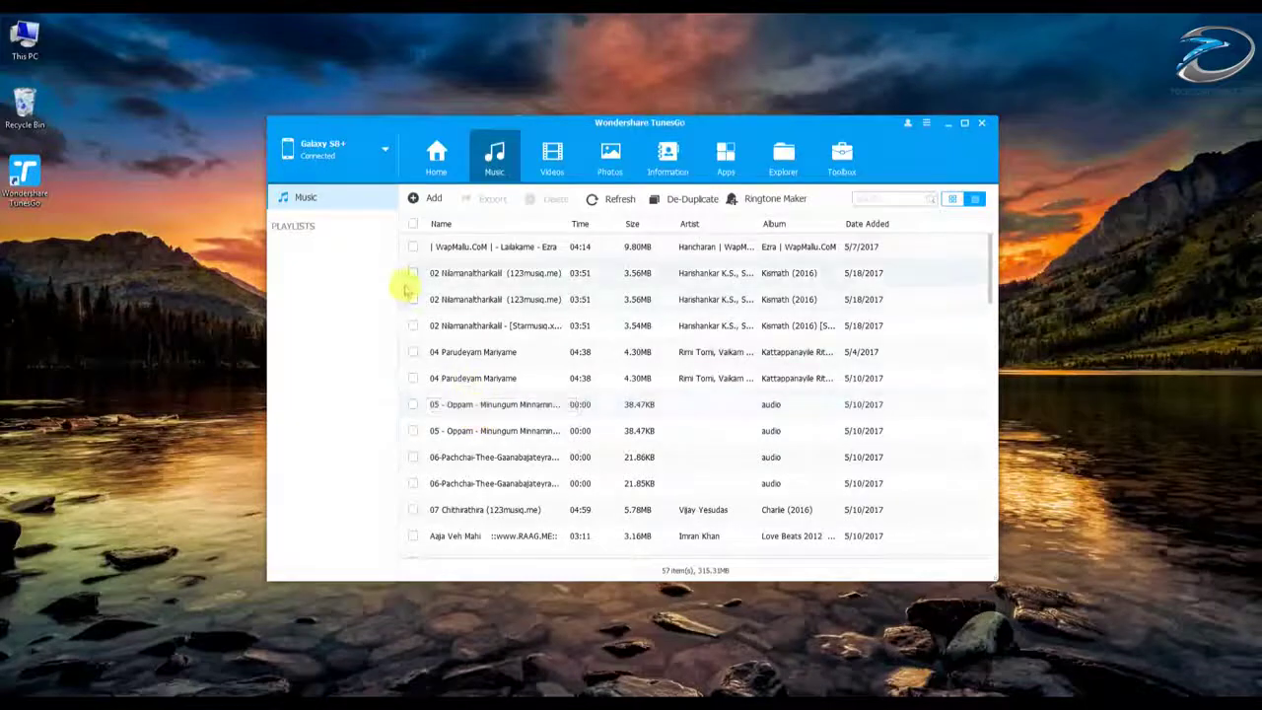
{"action": "scroll", "coordinate": [507, 255], "scroll_direction": "down", "scroll_amount": 5}
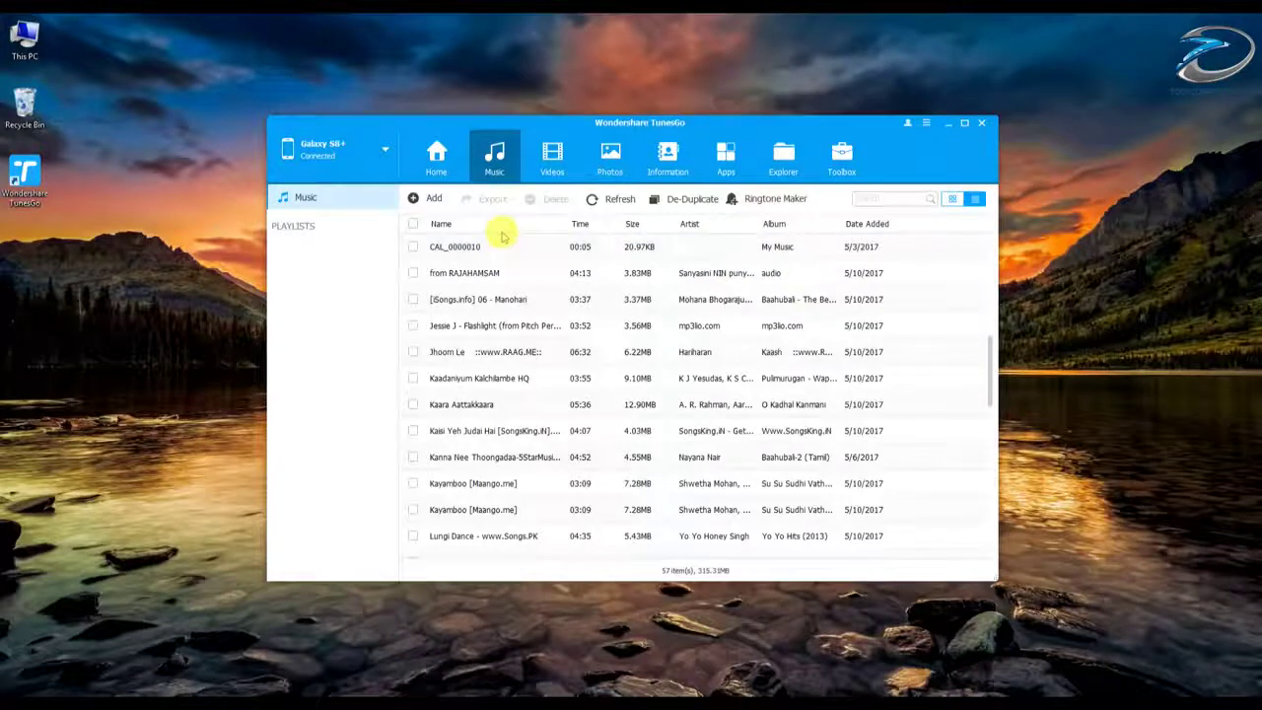
{"action": "scroll", "coordinate": [554, 389], "scroll_direction": "down", "scroll_amount": 3}
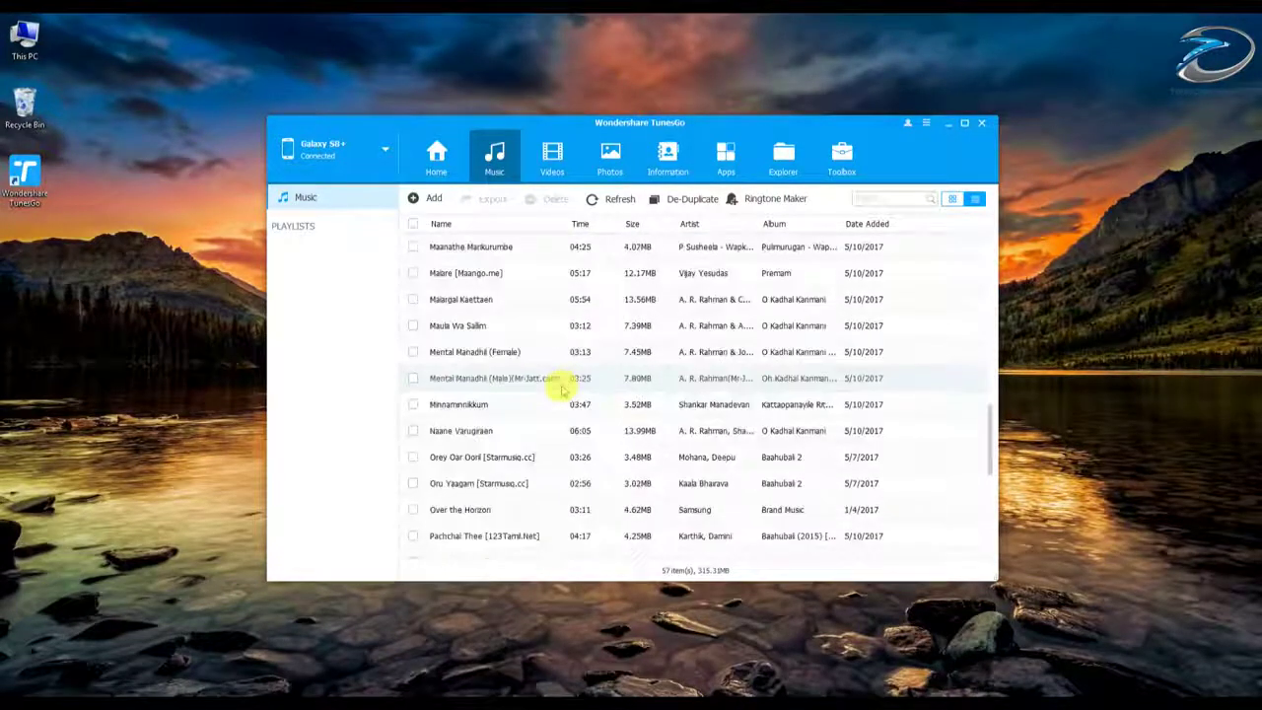
{"action": "scroll", "coordinate": [560, 388], "scroll_direction": "up", "scroll_amount": 6}
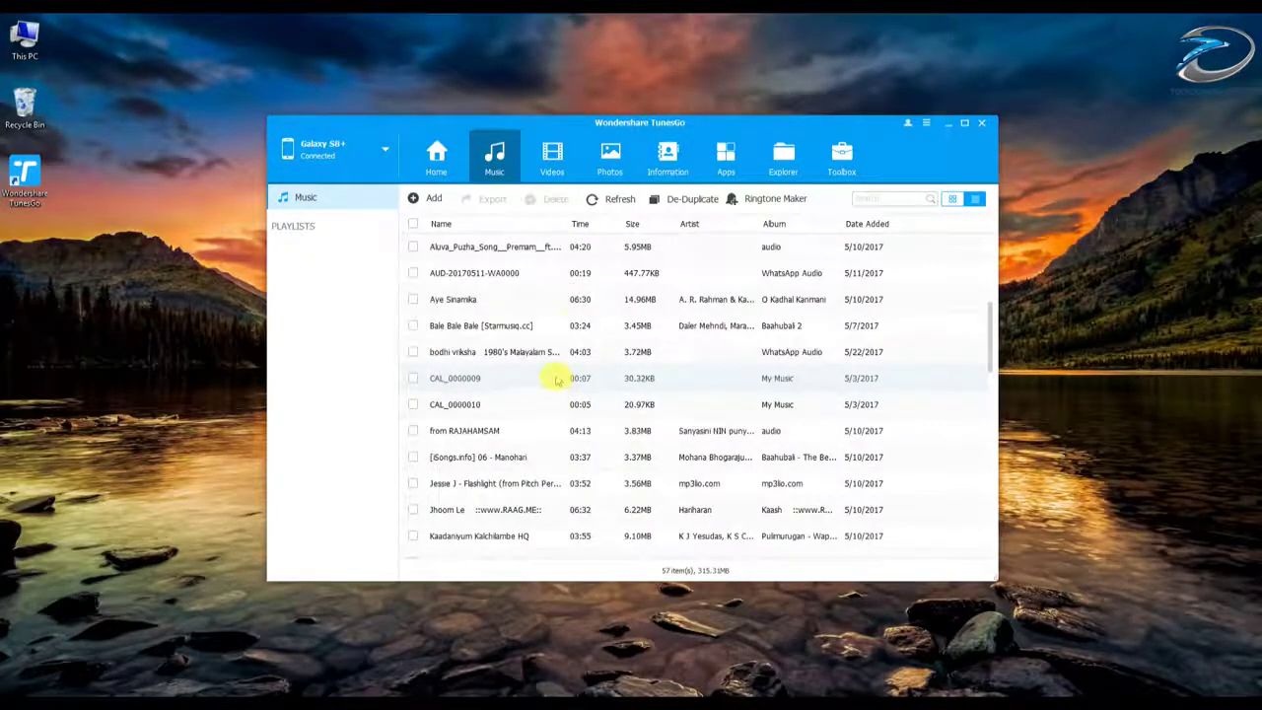
{"action": "scroll", "coordinate": [583, 414], "scroll_direction": "down", "scroll_amount": 5}
{"action": "scroll", "coordinate": [601, 434], "scroll_direction": "up", "scroll_amount": 6}
{"action": "scroll", "coordinate": [603, 432], "scroll_direction": "down", "scroll_amount": 5}
{"action": "scroll", "coordinate": [581, 438], "scroll_direction": "up", "scroll_amount": 4}
- Tick Aluva_Puzha_Song and AUD-20170511-WA0000, preview the Export options, then untick both and reload
{"action": "left_click", "coordinate": [413, 246]}
{"action": "left_click", "coordinate": [413, 273]}
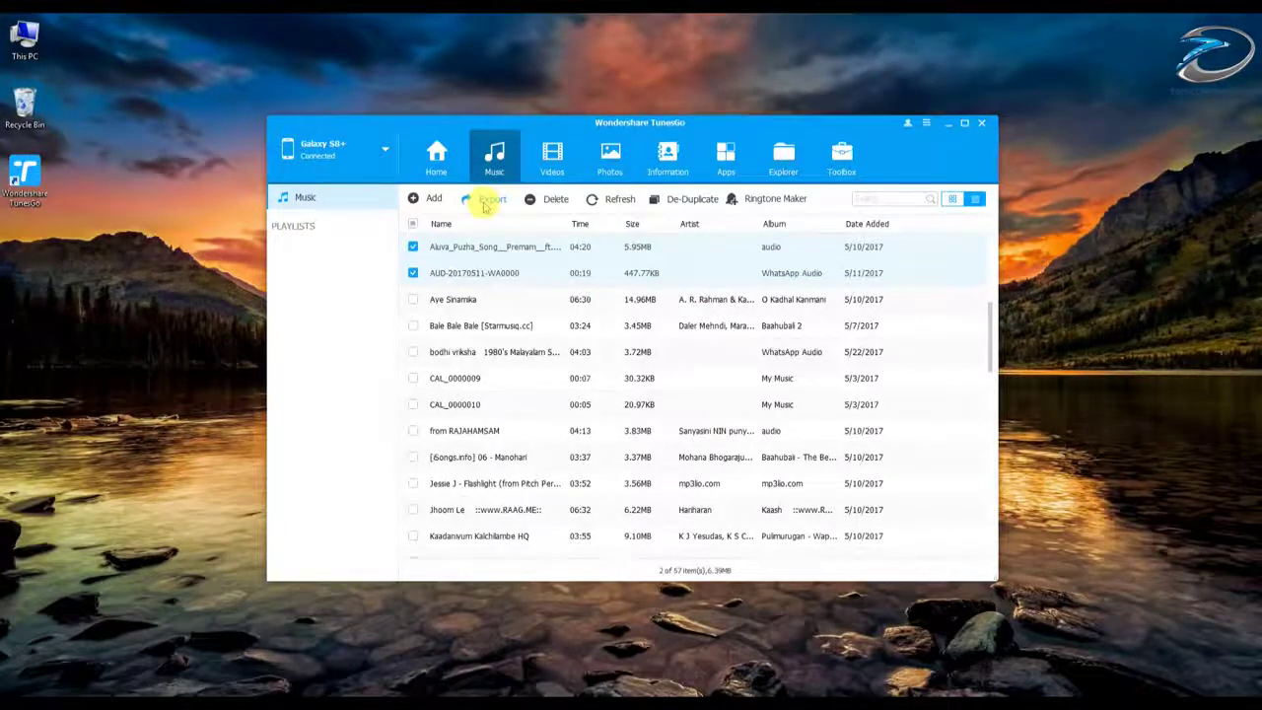
{"action": "left_click", "coordinate": [485, 201]}
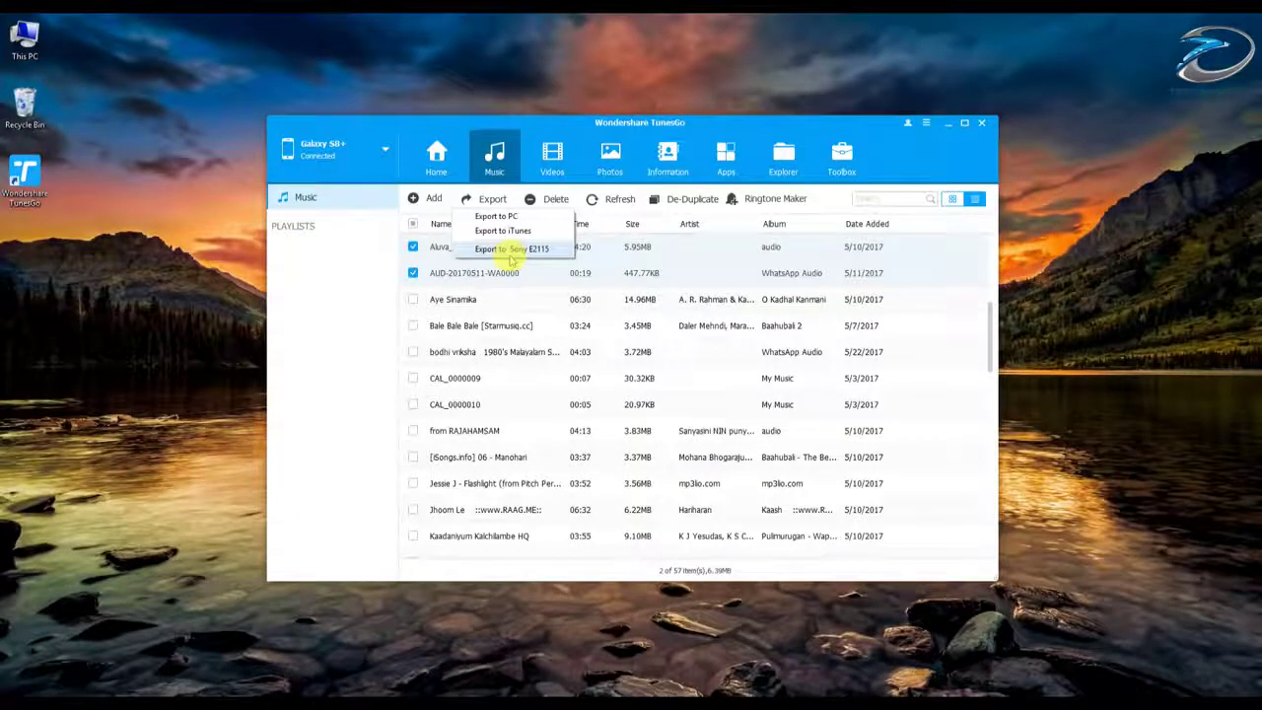
{"action": "left_click", "coordinate": [412, 273]}
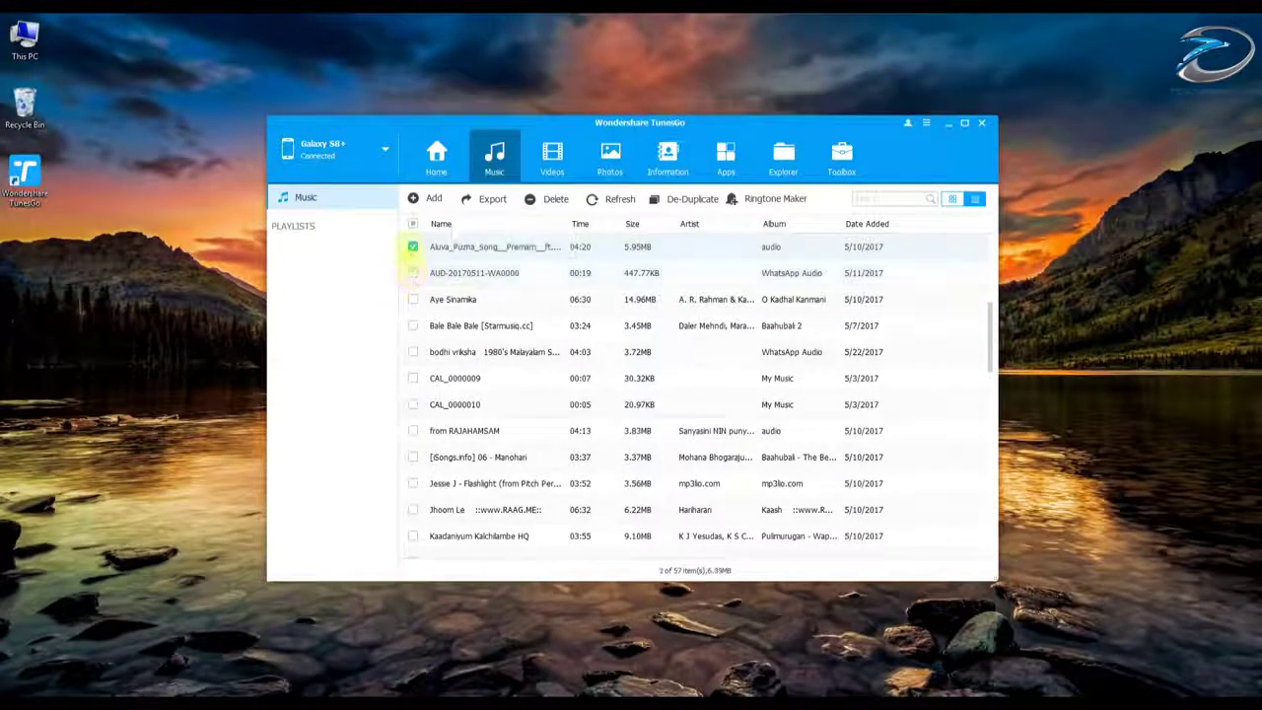
{"action": "left_click", "coordinate": [412, 247]}
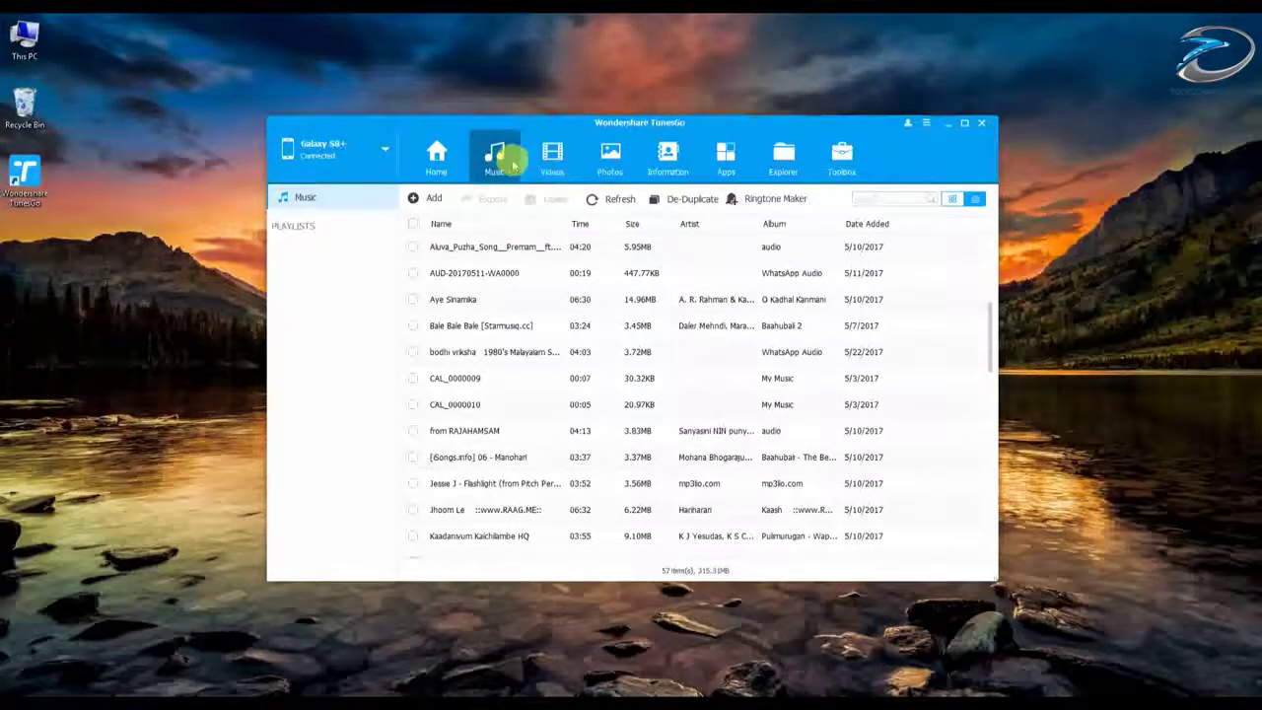
{"action": "left_click", "coordinate": [513, 165]}
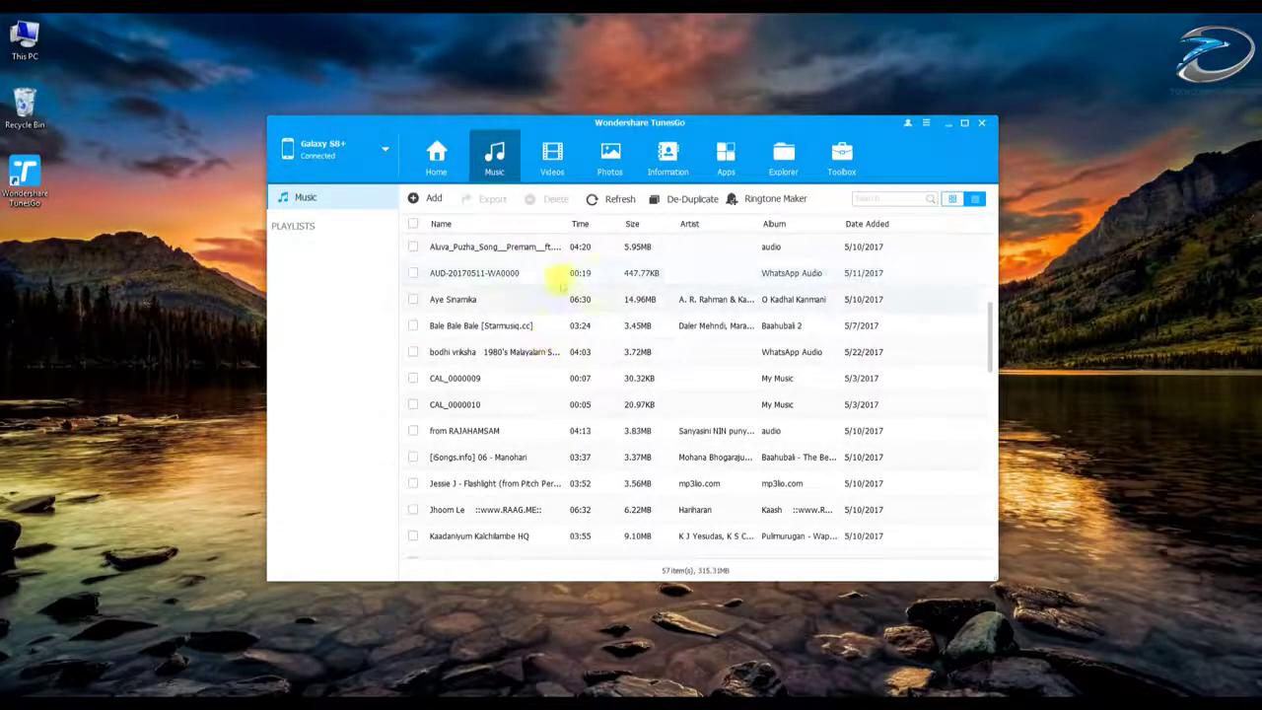
- View the 185-item video library, select Charlie-Malayalam, then switch to the Photos tab
{"action": "left_click", "coordinate": [550, 172]}
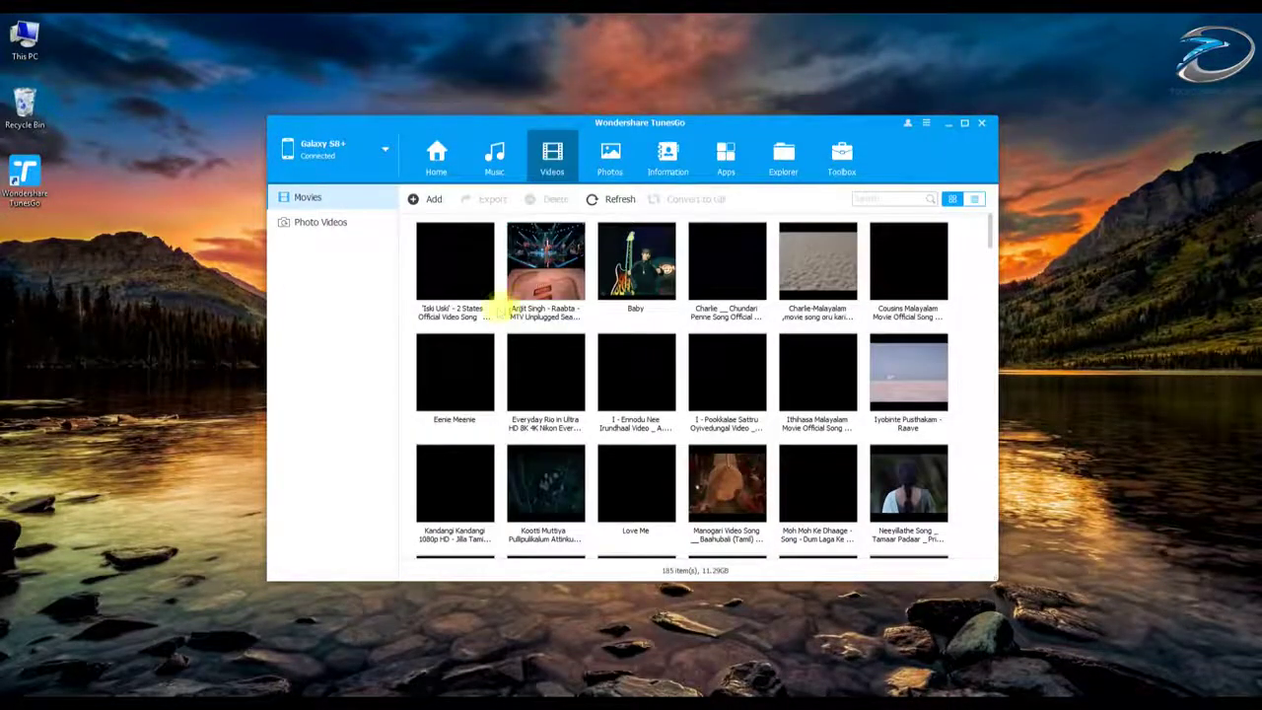
{"action": "mouse_move", "coordinate": [982, 226]}
{"action": "left_mouse_down"}
{"action": "mouse_move", "coordinate": [989, 385]}
{"action": "mouse_move", "coordinate": [978, 209]}
{"action": "left_mouse_up"}
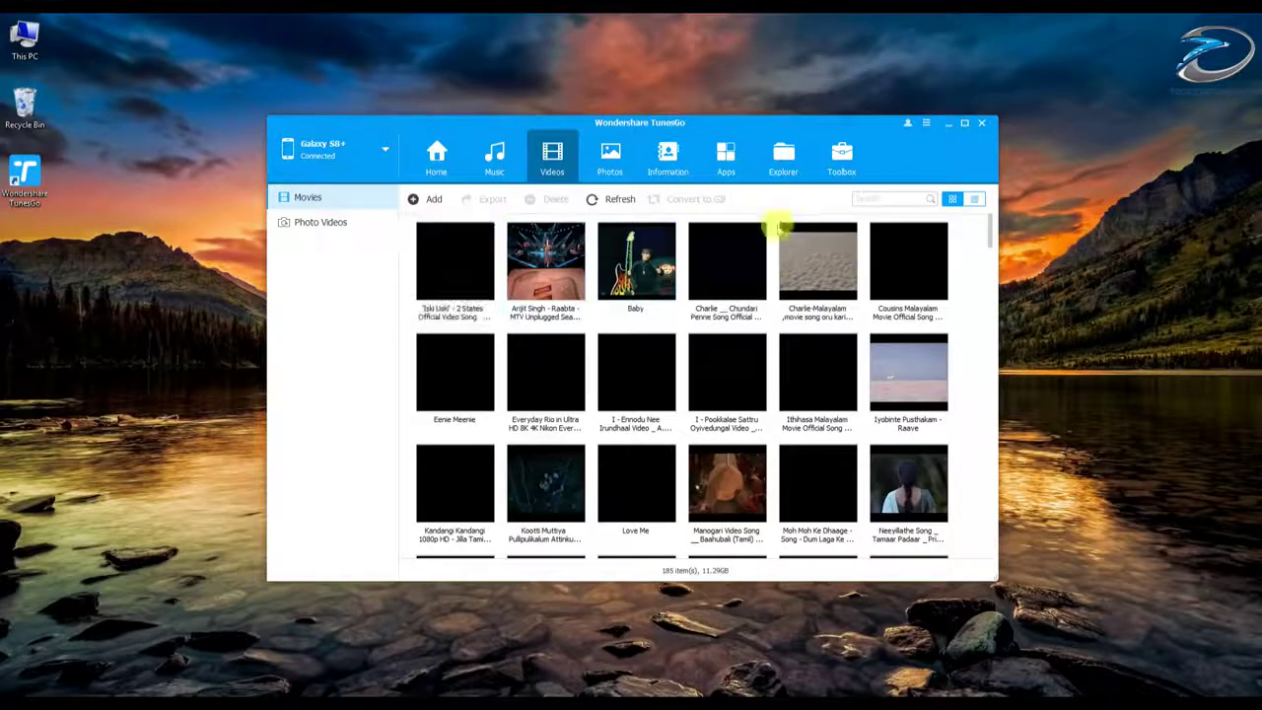
{"action": "left_click", "coordinate": [788, 290]}
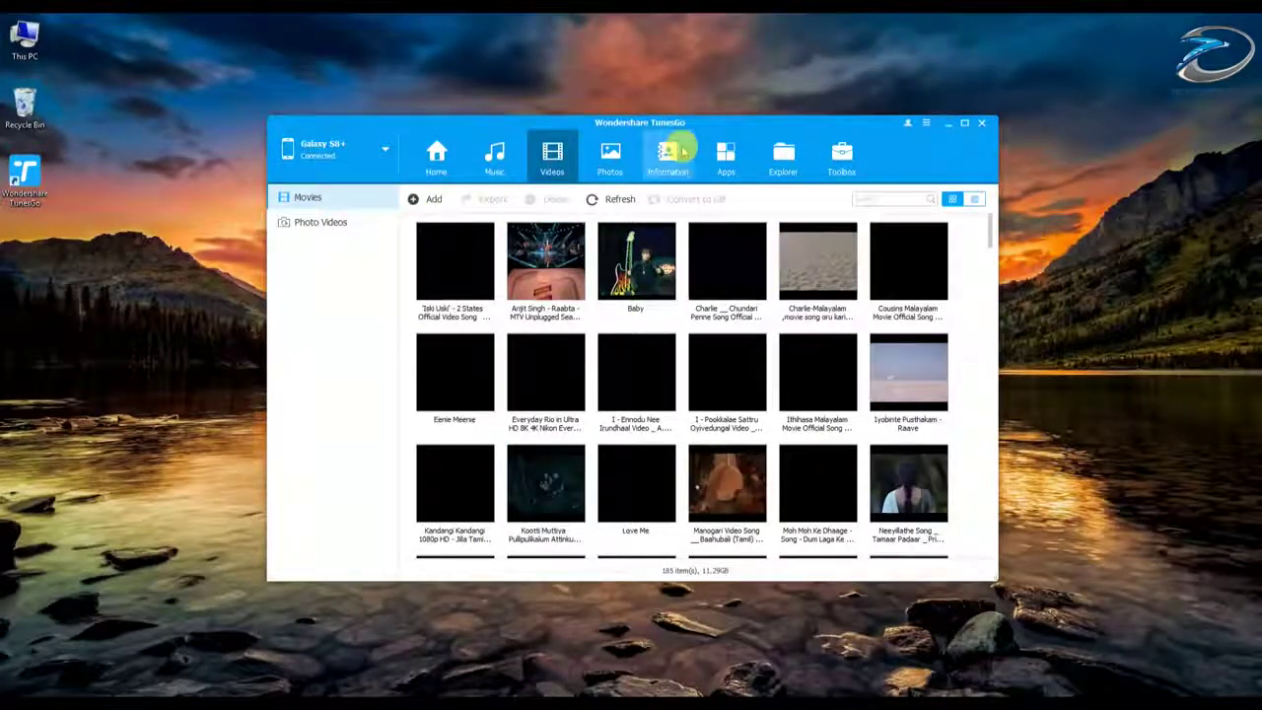
{"action": "left_click", "coordinate": [604, 159]}
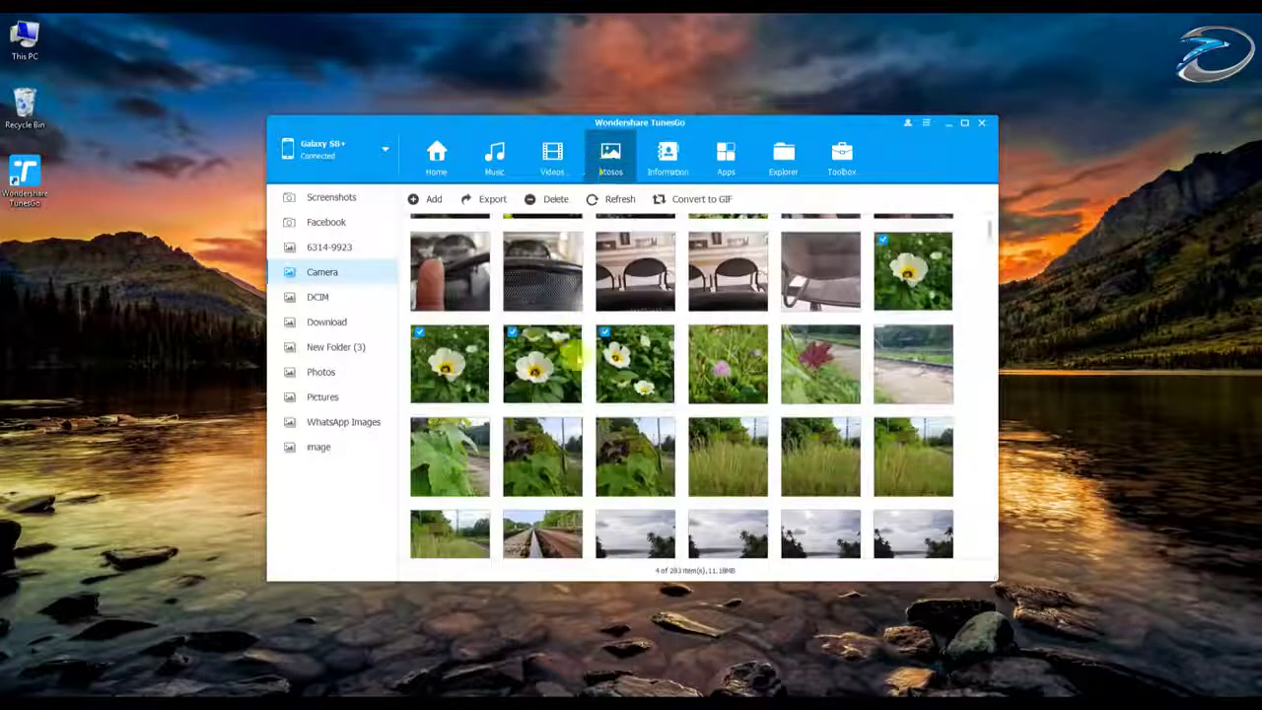
- Browse the 6314-9923, Download, New Folder (3) and DCIM albums, returning to Camera
{"action": "left_click", "coordinate": [611, 166]}
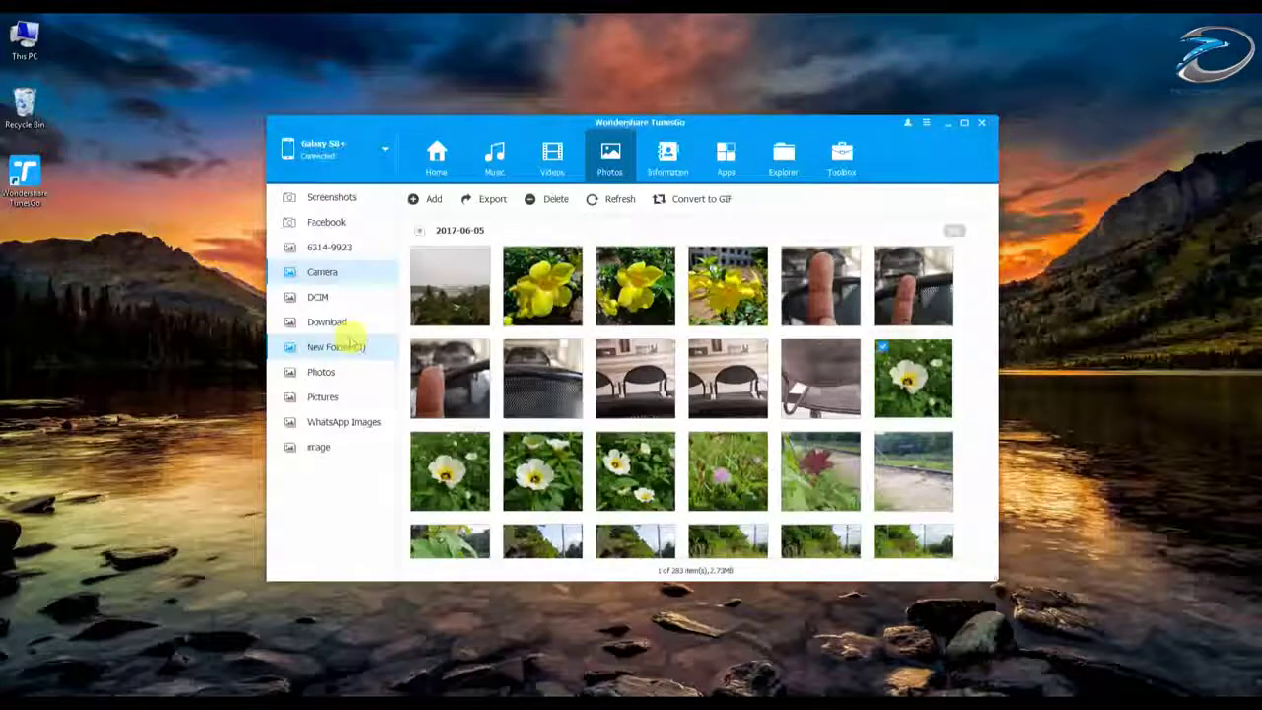
{"action": "left_click", "coordinate": [353, 248]}
{"action": "left_click", "coordinate": [345, 273]}
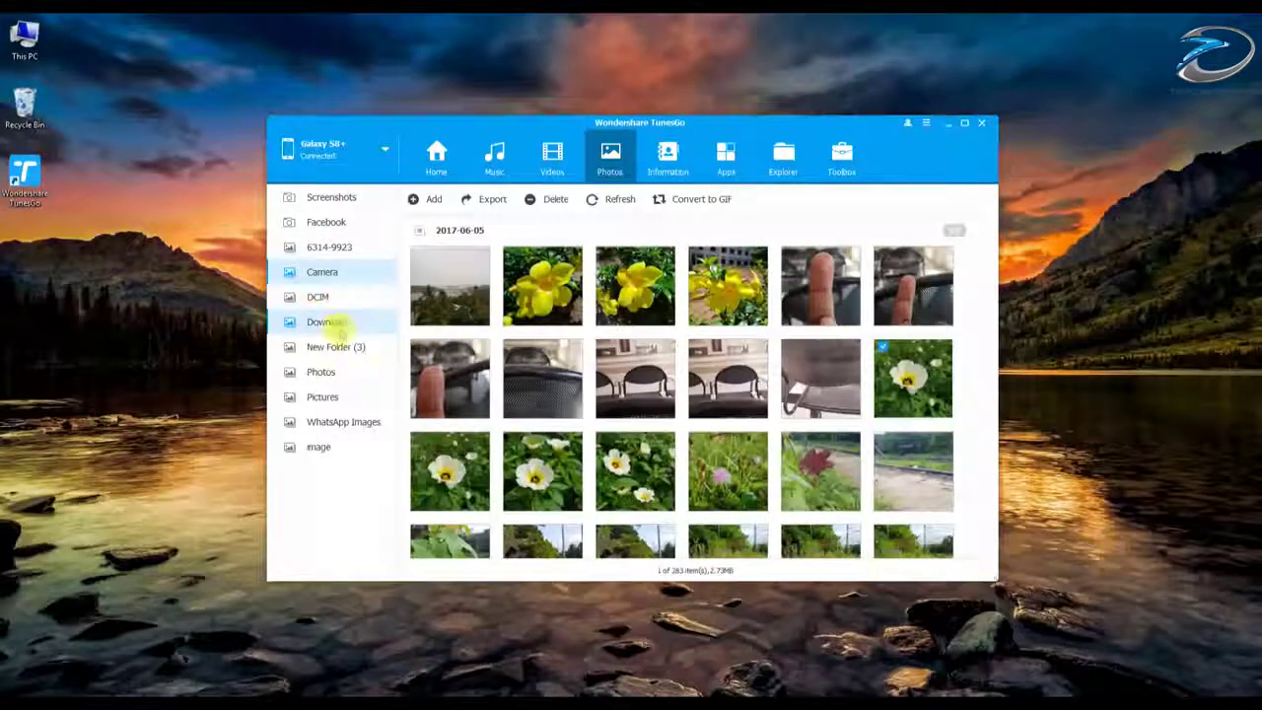
{"action": "left_click", "coordinate": [331, 323]}
{"action": "left_click", "coordinate": [333, 347]}
{"action": "left_click", "coordinate": [336, 298]}
{"action": "left_click", "coordinate": [333, 273]}
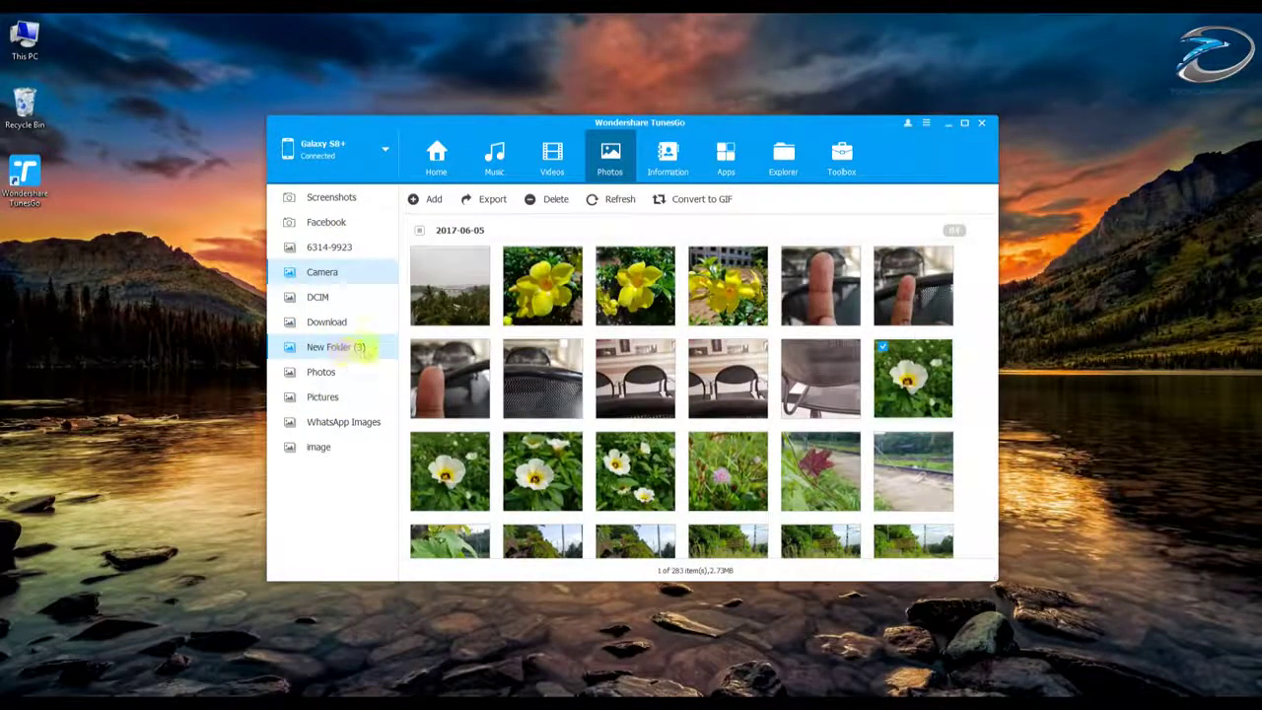
- Select a yellow-flower photo, preview its Export options without exporting, then untick it
{"action": "left_click", "coordinate": [698, 255]}
{"action": "left_click", "coordinate": [639, 276]}
{"action": "left_click", "coordinate": [492, 199]}
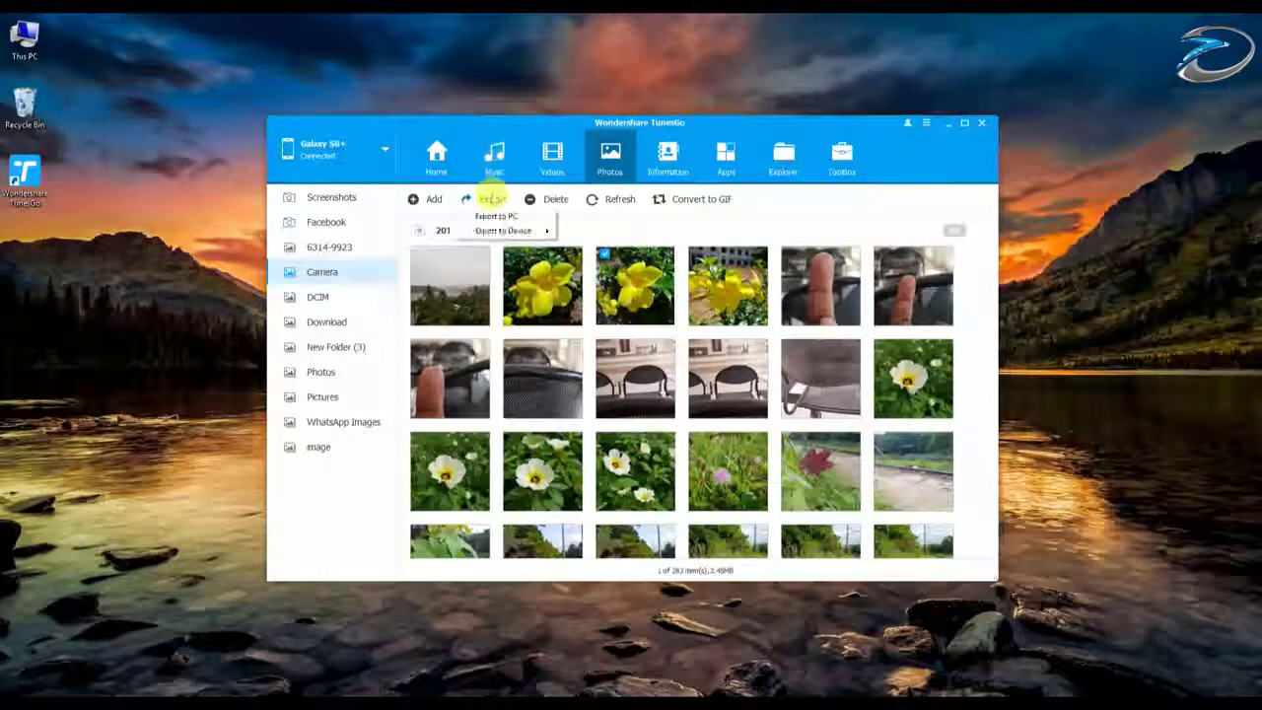
{"action": "mouse_move", "coordinate": [545, 230]}
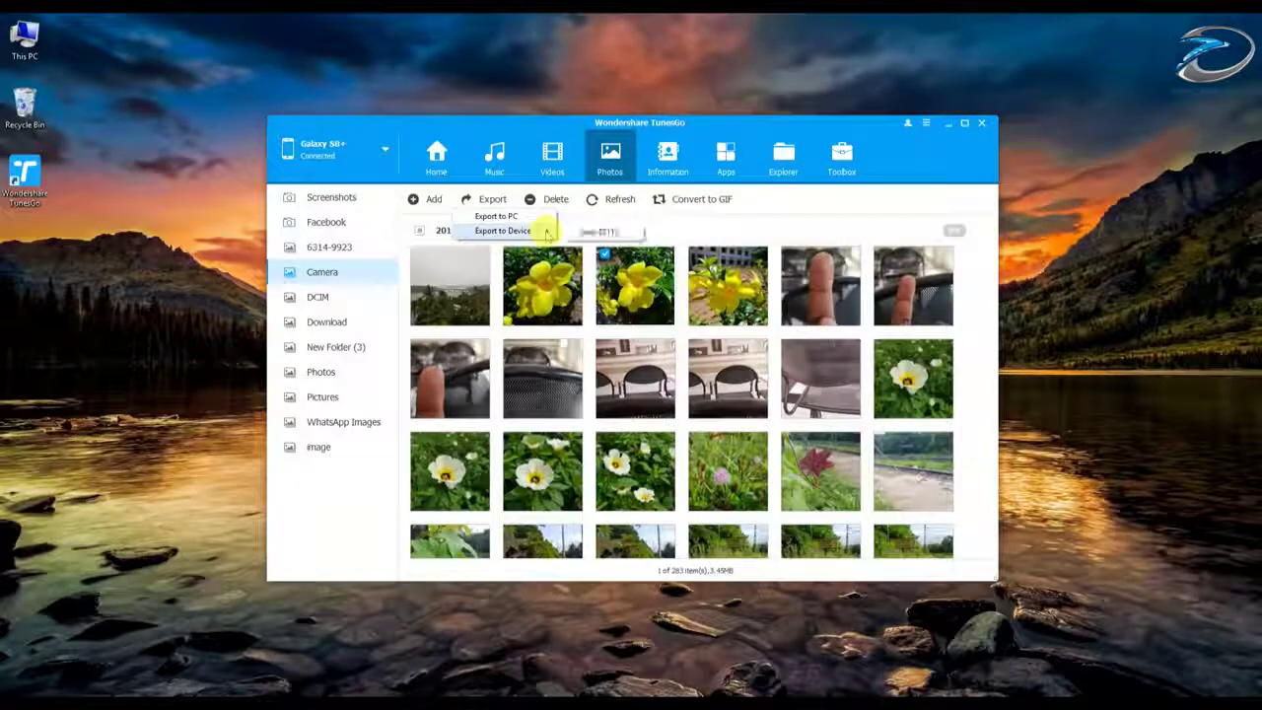
{"action": "left_click", "coordinate": [796, 207]}
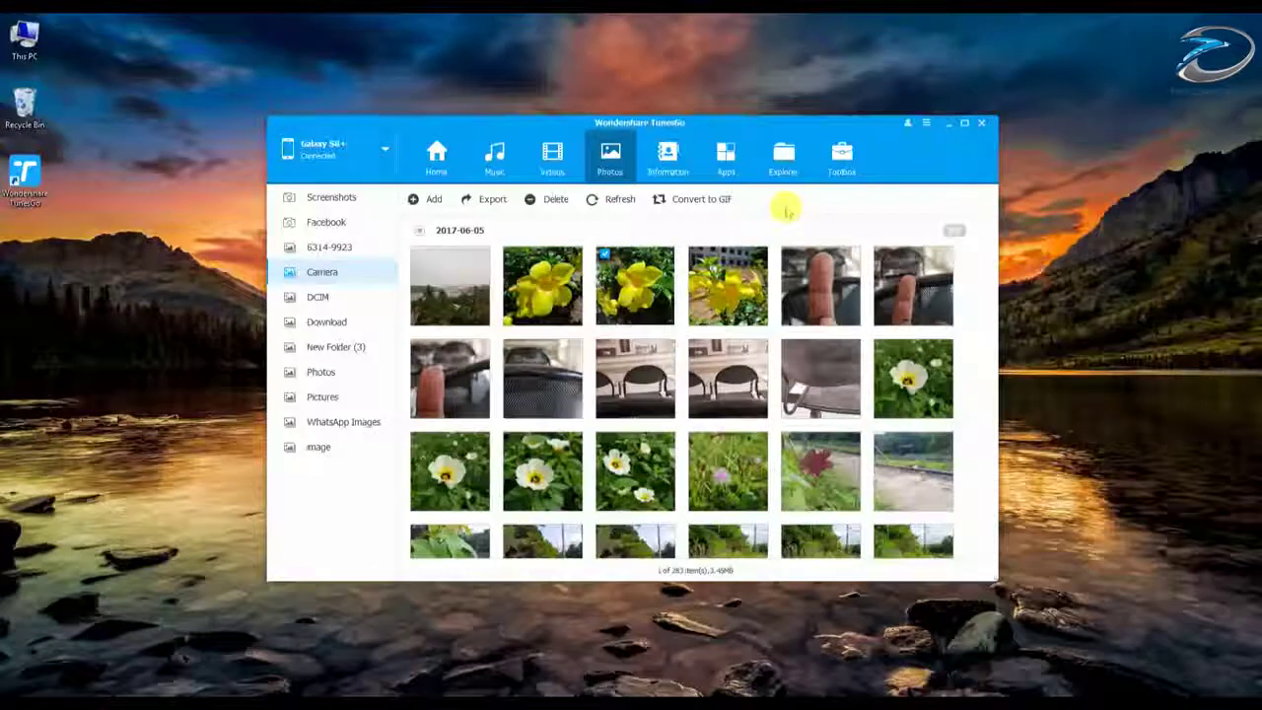
{"action": "left_click", "coordinate": [606, 255]}
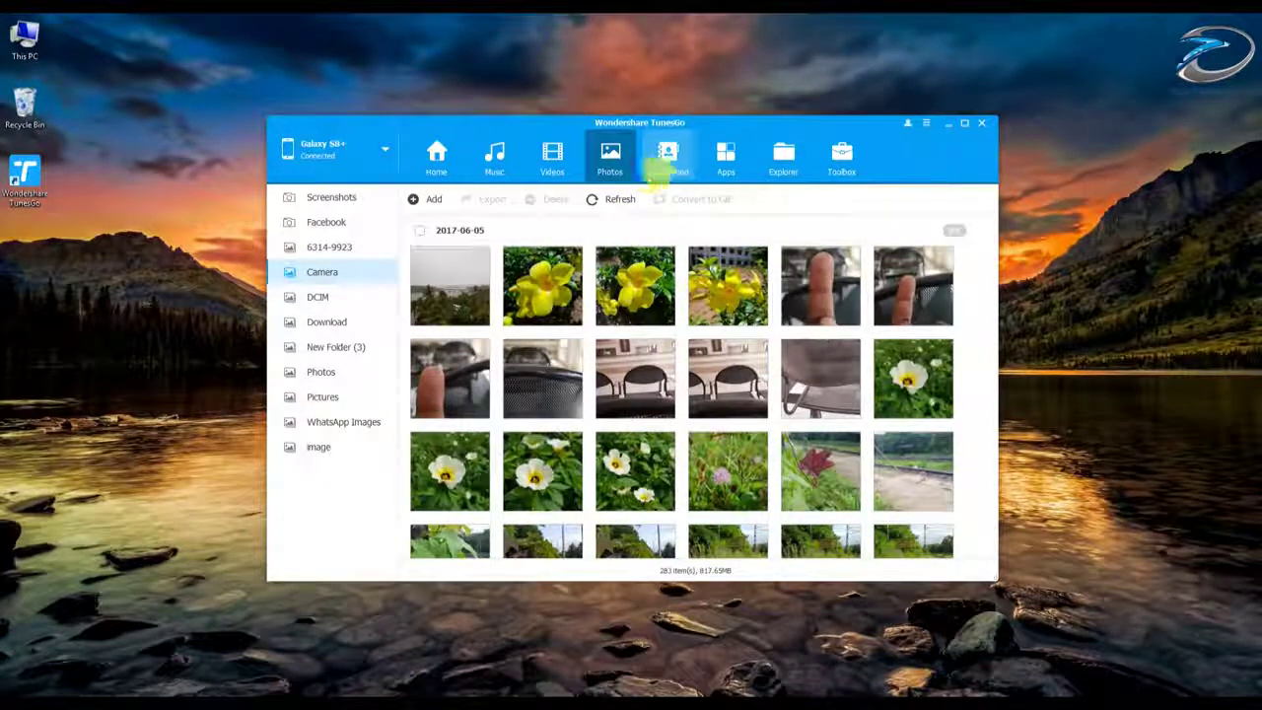
- View the 67 SMS conversations, then list the 41 installed user apps totalling 1.02GB
{"action": "left_click", "coordinate": [667, 168]}
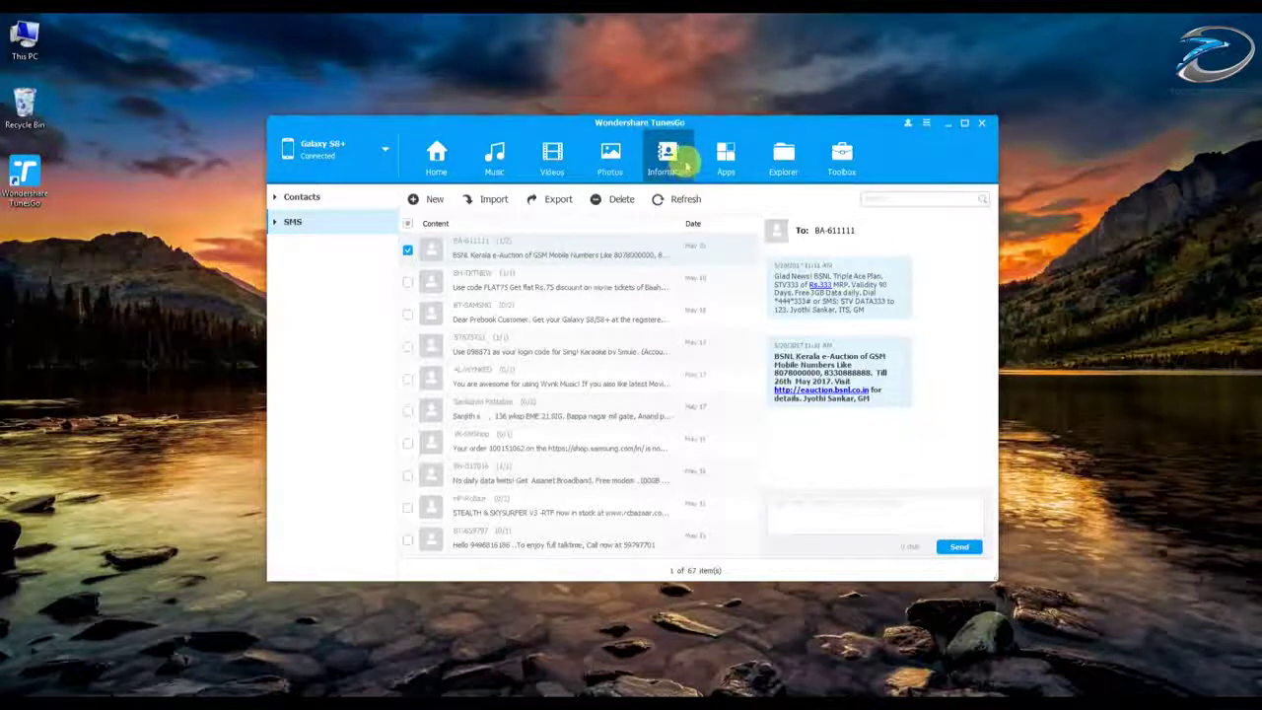
{"action": "left_click", "coordinate": [735, 170]}
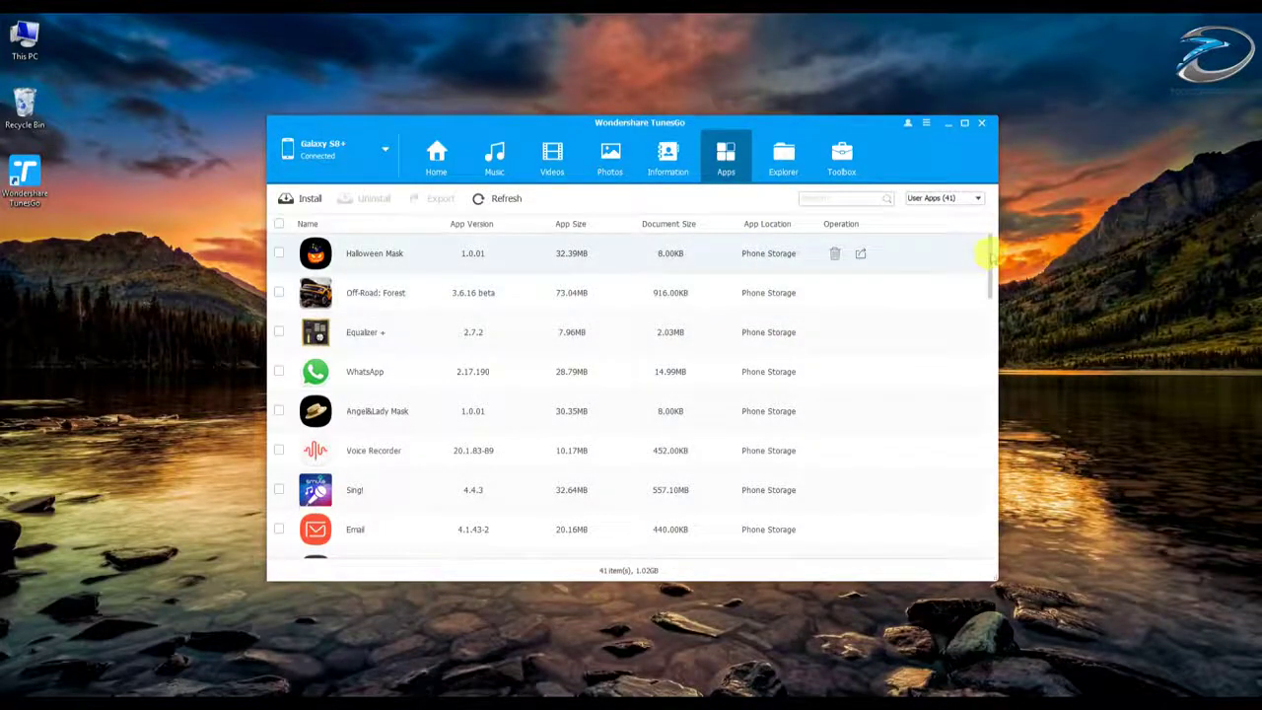
- Open the app Install file picker and dismiss it without installing anything
{"action": "left_click_drag", "start_coordinate": [986, 262], "coordinate": [972, 234]}
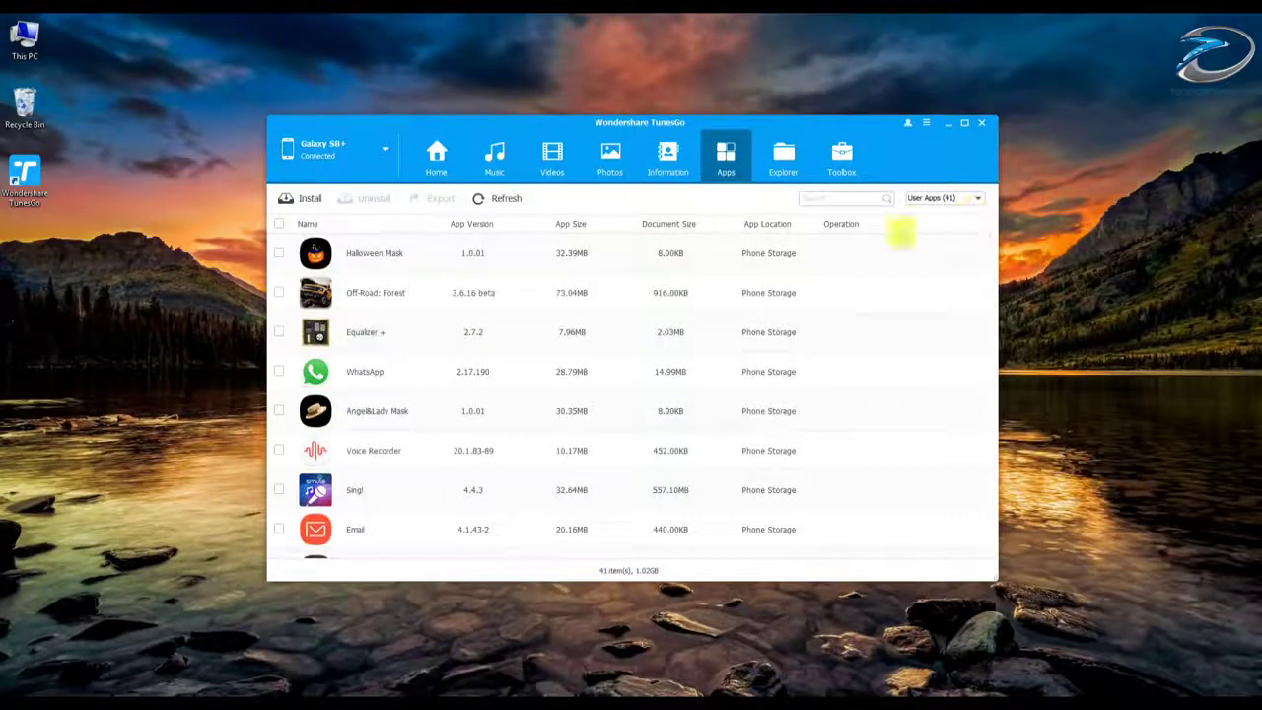
{"action": "left_click", "coordinate": [302, 200]}
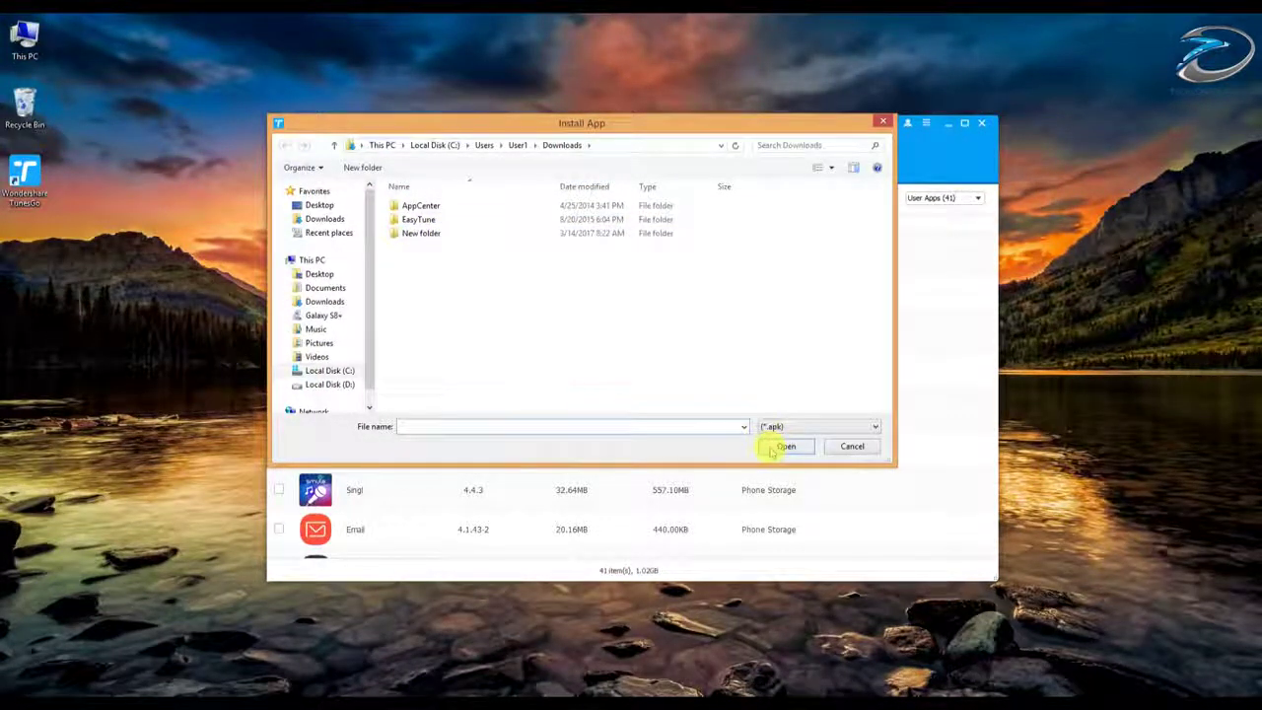
{"action": "left_click", "coordinate": [880, 124]}
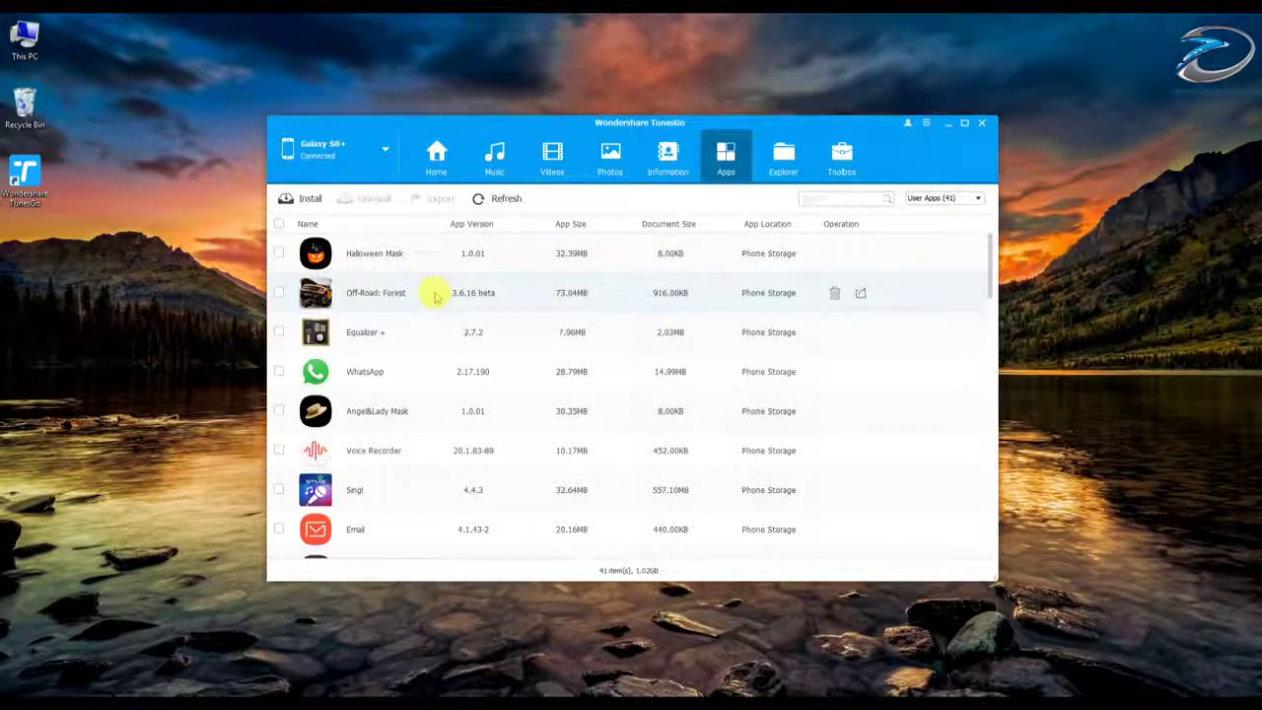
- Tick and untick Halloween Mask, Off-Road: Forest and Equalizer +, then open the Explorer tab
{"action": "left_click", "coordinate": [279, 253]}
{"action": "left_click", "coordinate": [279, 292]}
{"action": "left_click", "coordinate": [279, 332]}
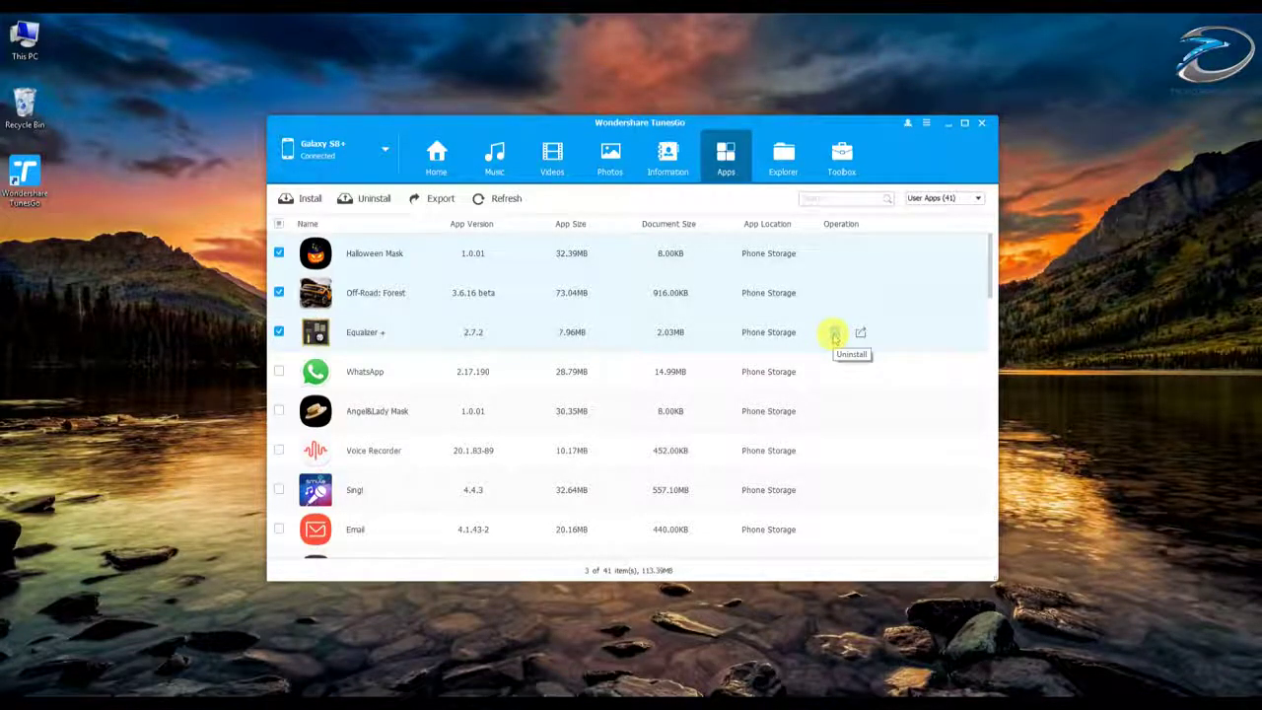
{"action": "left_click", "coordinate": [278, 332]}
{"action": "left_click", "coordinate": [279, 293]}
{"action": "left_click", "coordinate": [279, 254]}
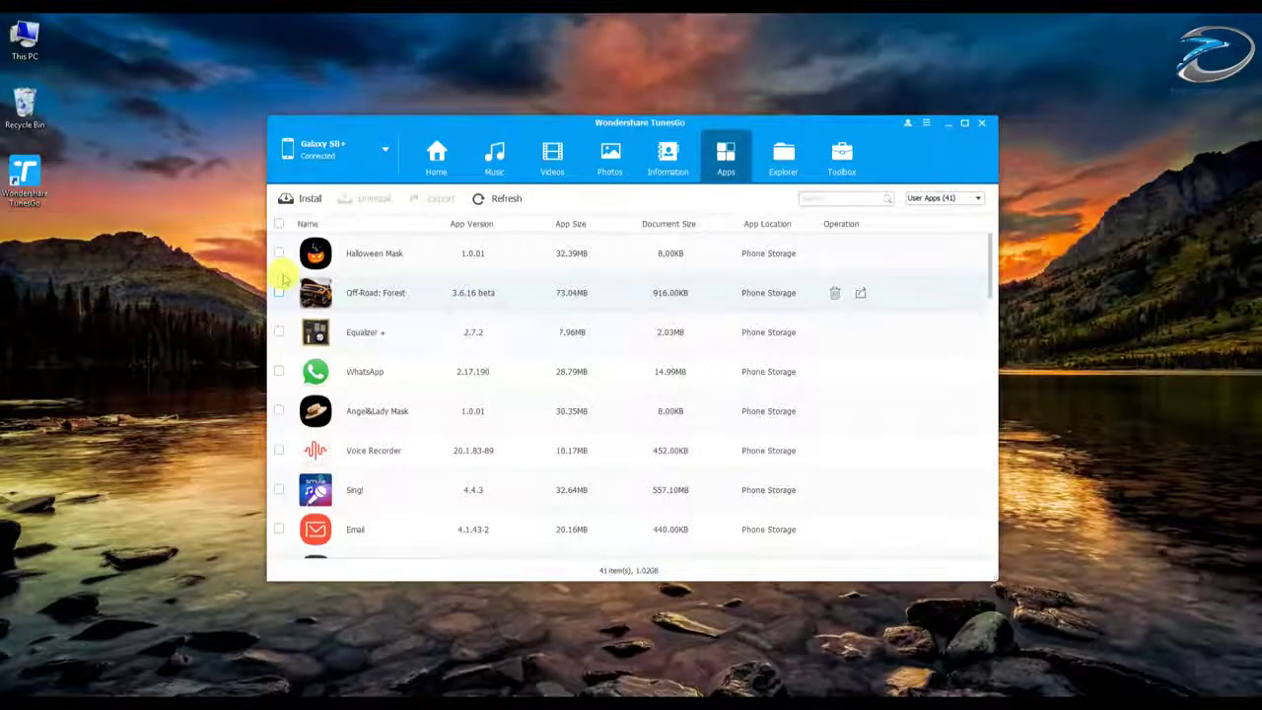
{"action": "left_click", "coordinate": [279, 292]}
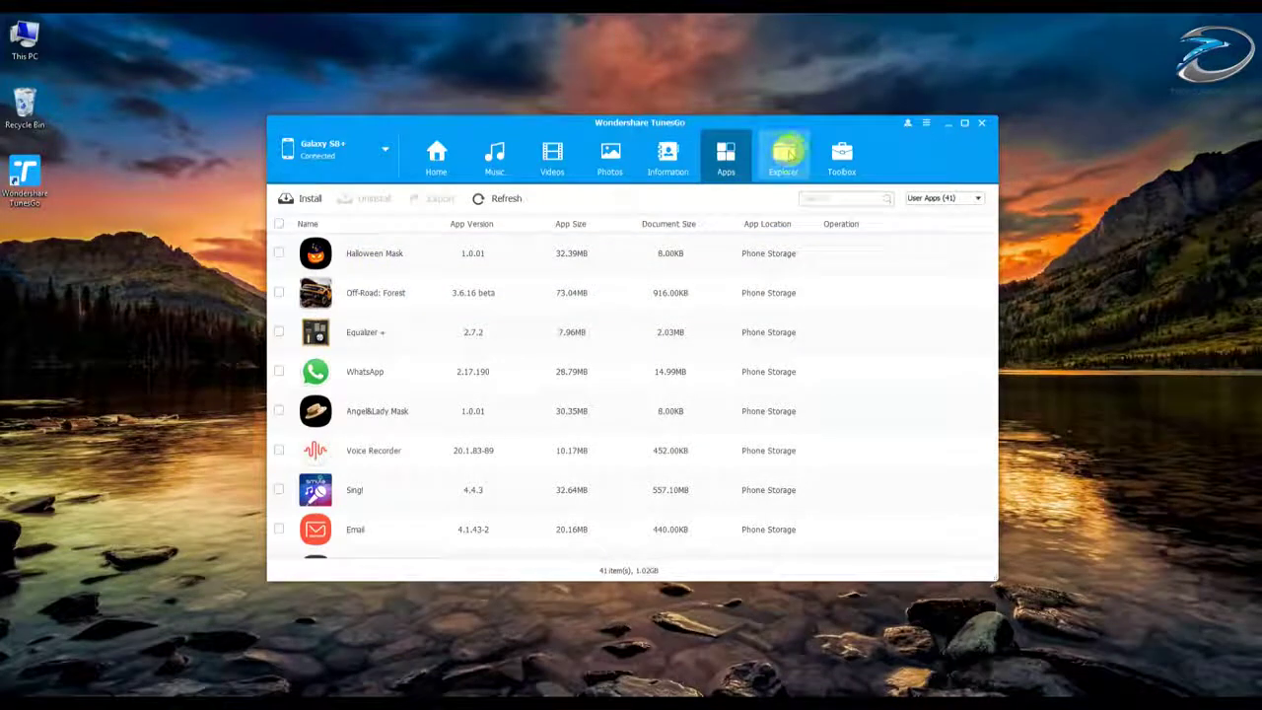
{"action": "left_click", "coordinate": [786, 151]}
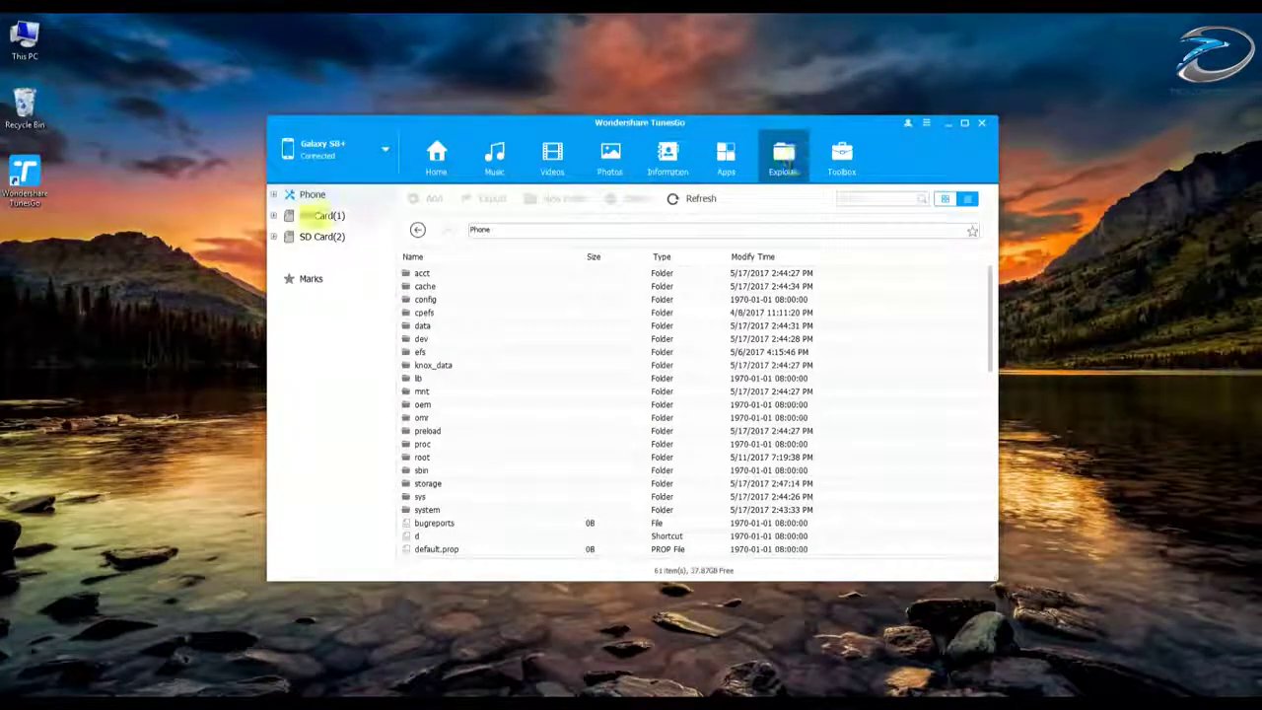
- Browse the SD Card(2) and SD Card(1) contents and folder path, then go to Toolbox
{"action": "left_click", "coordinate": [321, 237]}
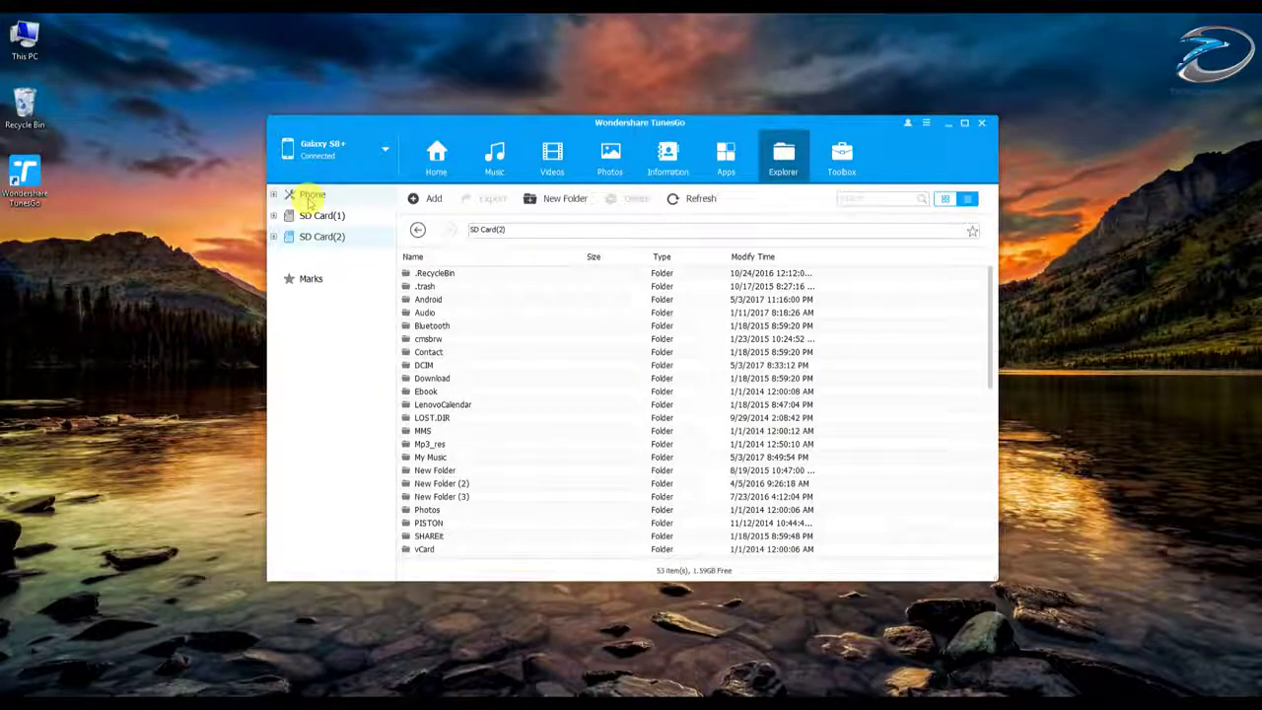
{"action": "left_click", "coordinate": [317, 215]}
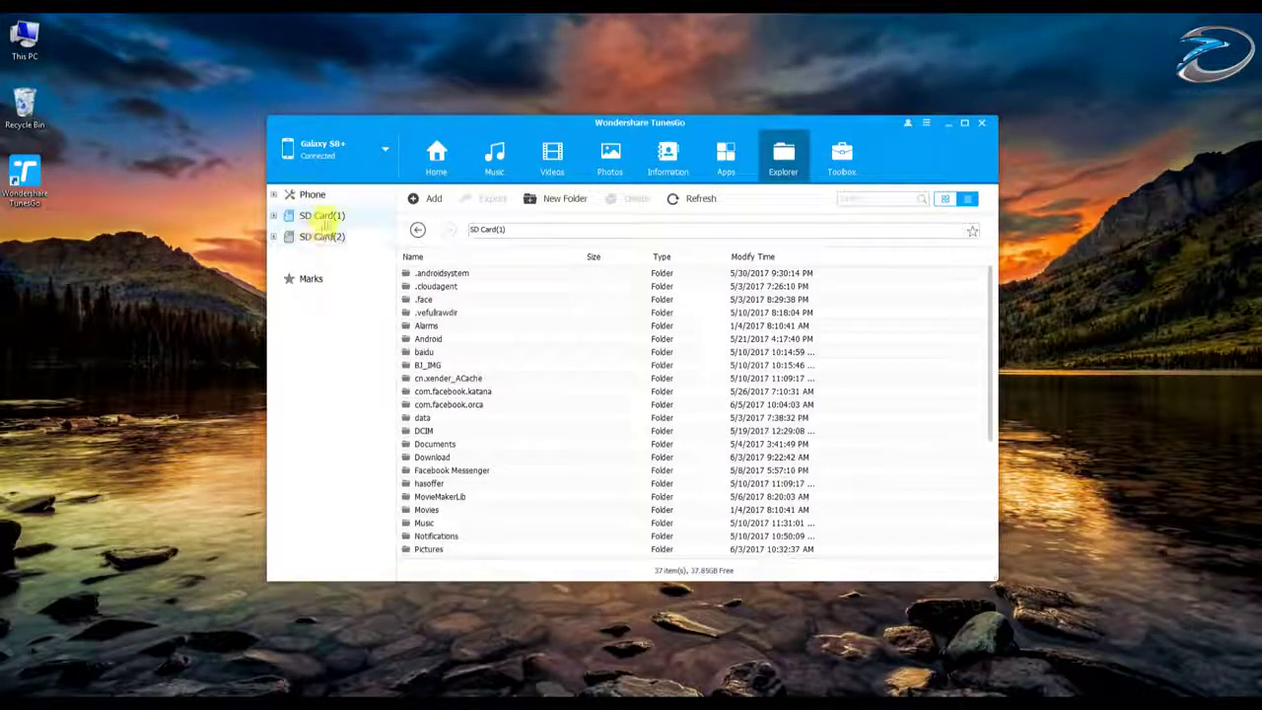
{"action": "left_click", "coordinate": [321, 236]}
{"action": "scroll", "coordinate": [484, 408], "scroll_direction": "down", "scroll_amount": 10}
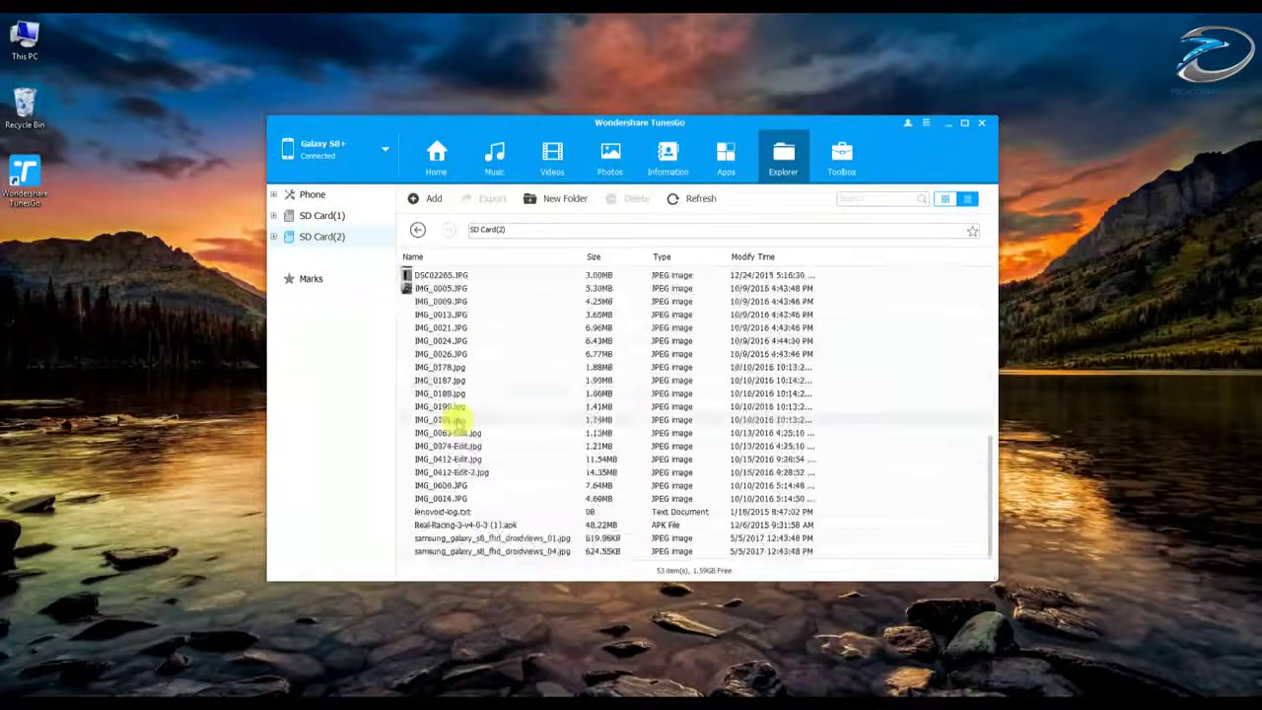
{"action": "scroll", "coordinate": [460, 412], "scroll_direction": "up", "scroll_amount": 10}
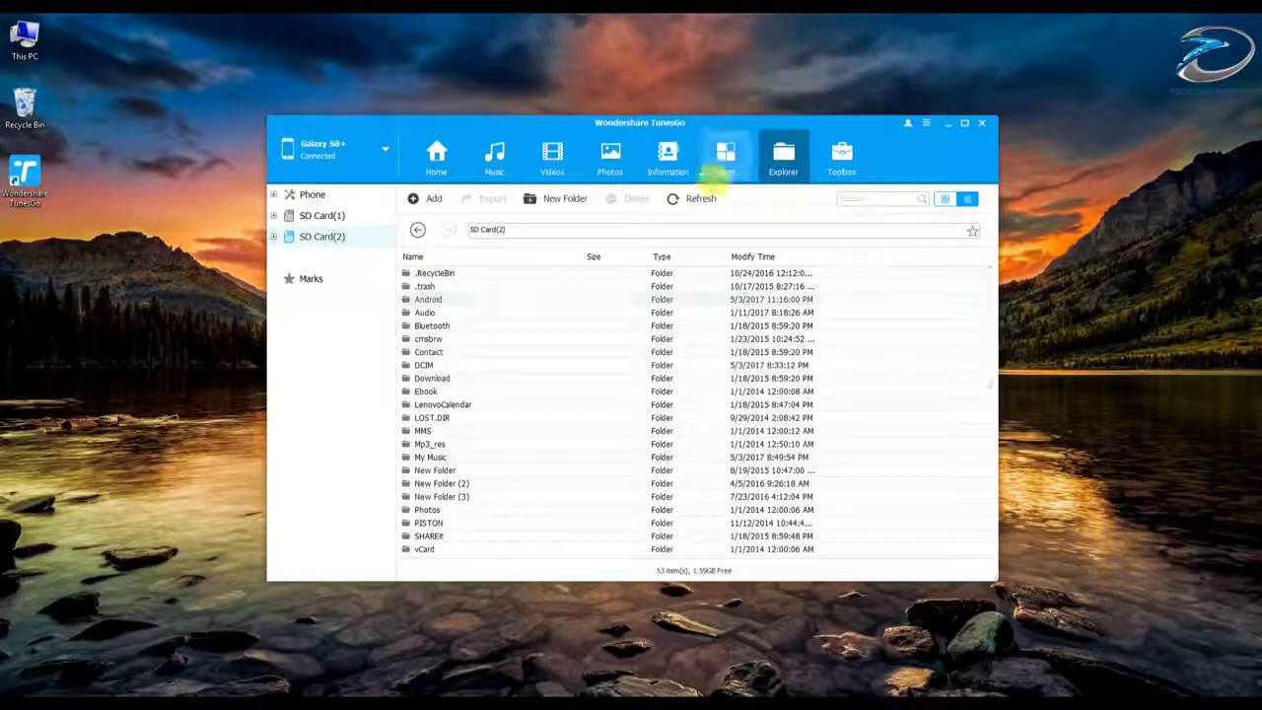
{"action": "left_click", "coordinate": [511, 229]}
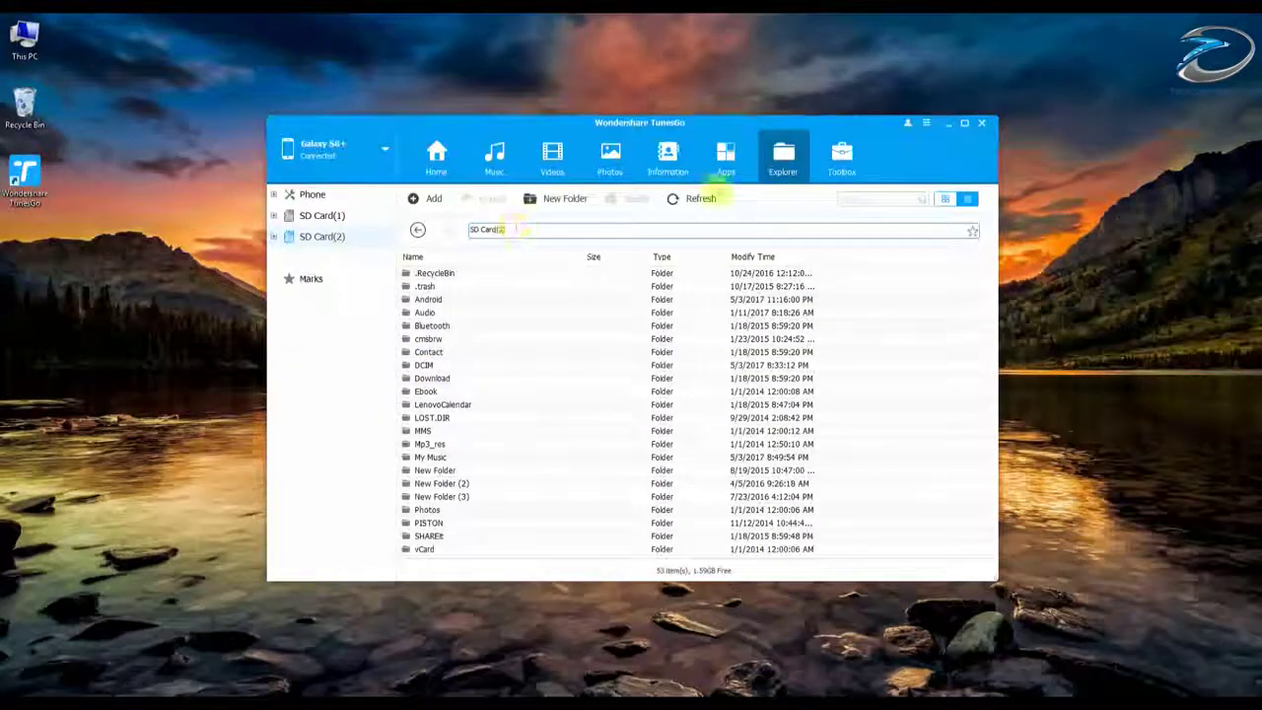
{"action": "left_click", "coordinate": [838, 160]}
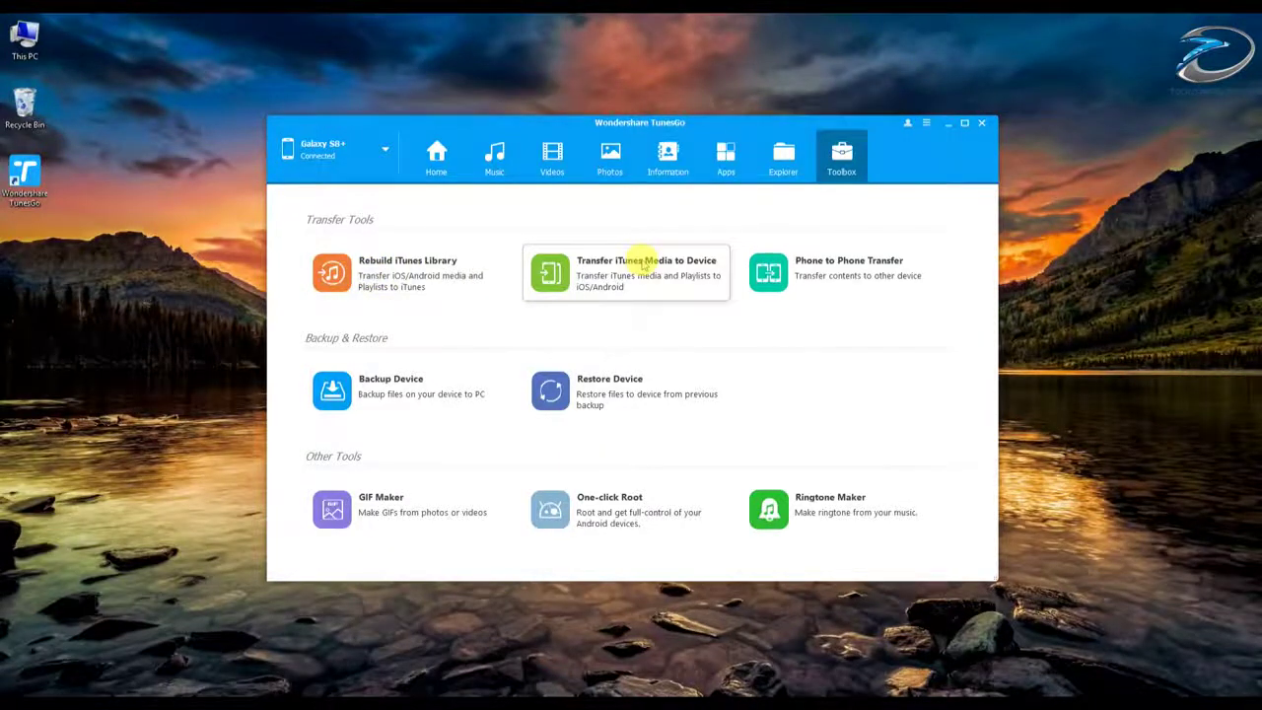
{"action": "left_click", "coordinate": [907, 268]}
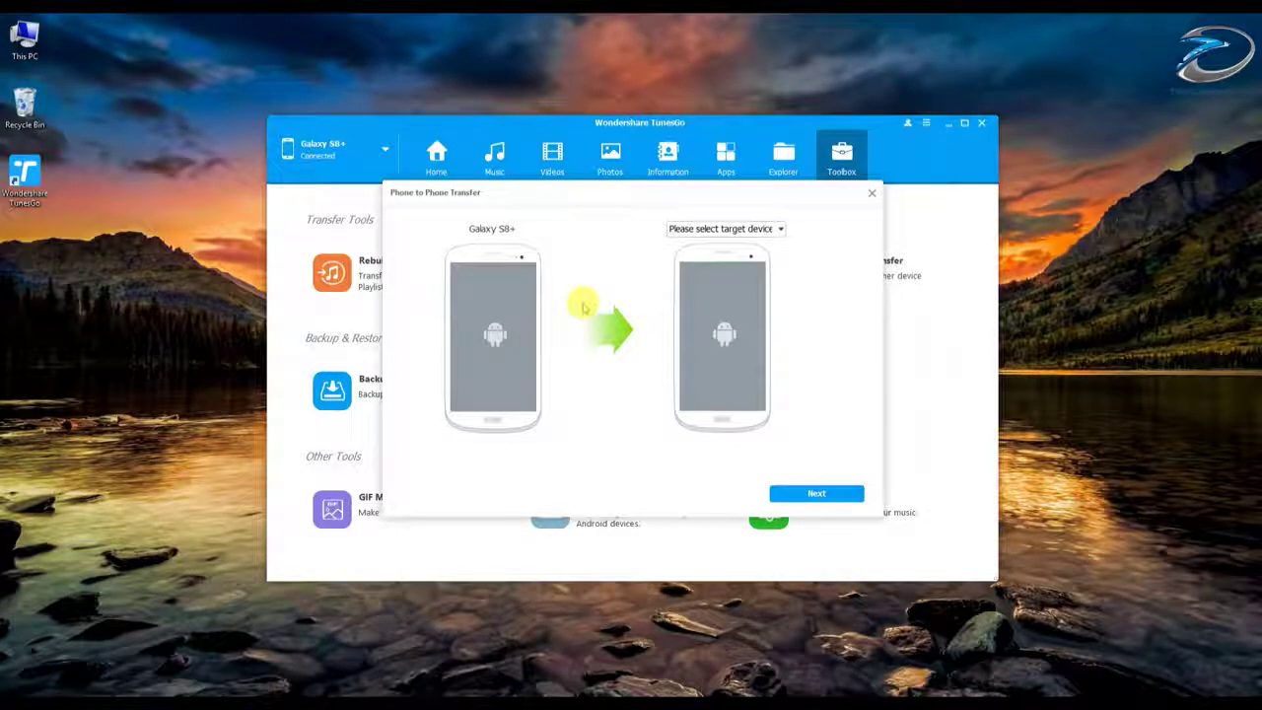
{"action": "left_click", "coordinate": [690, 228]}
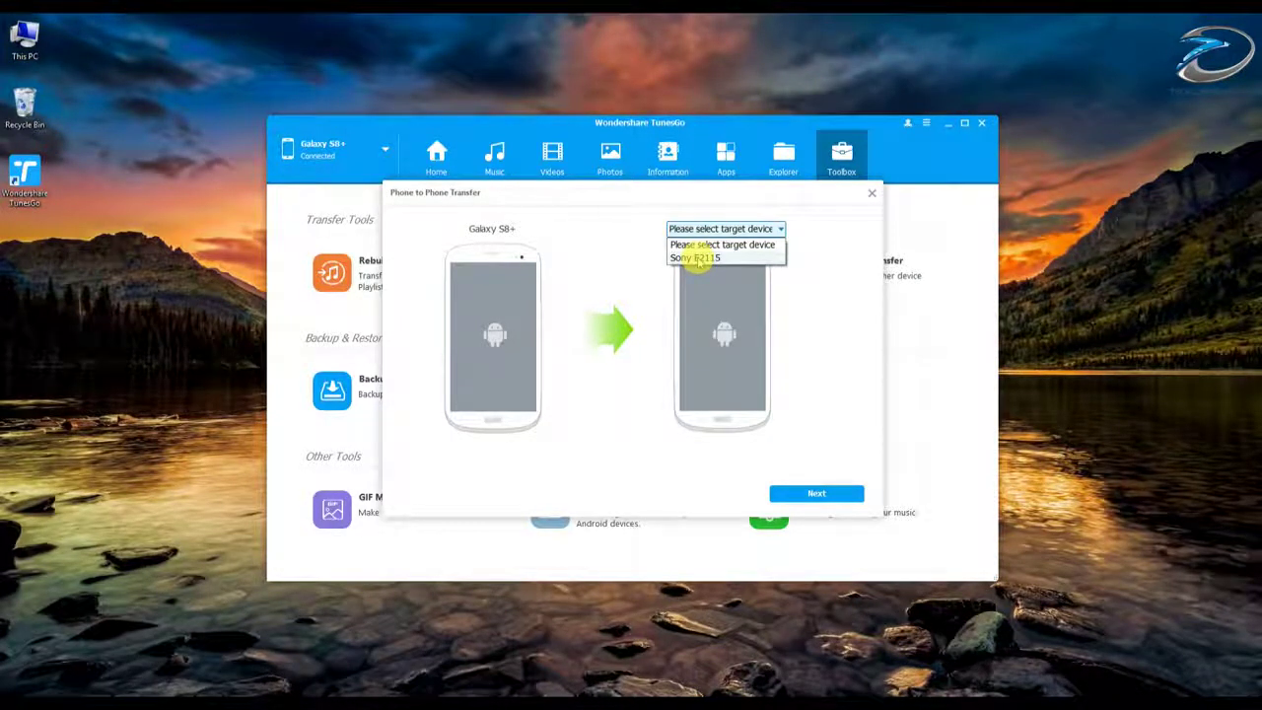
{"action": "left_click", "coordinate": [696, 258]}
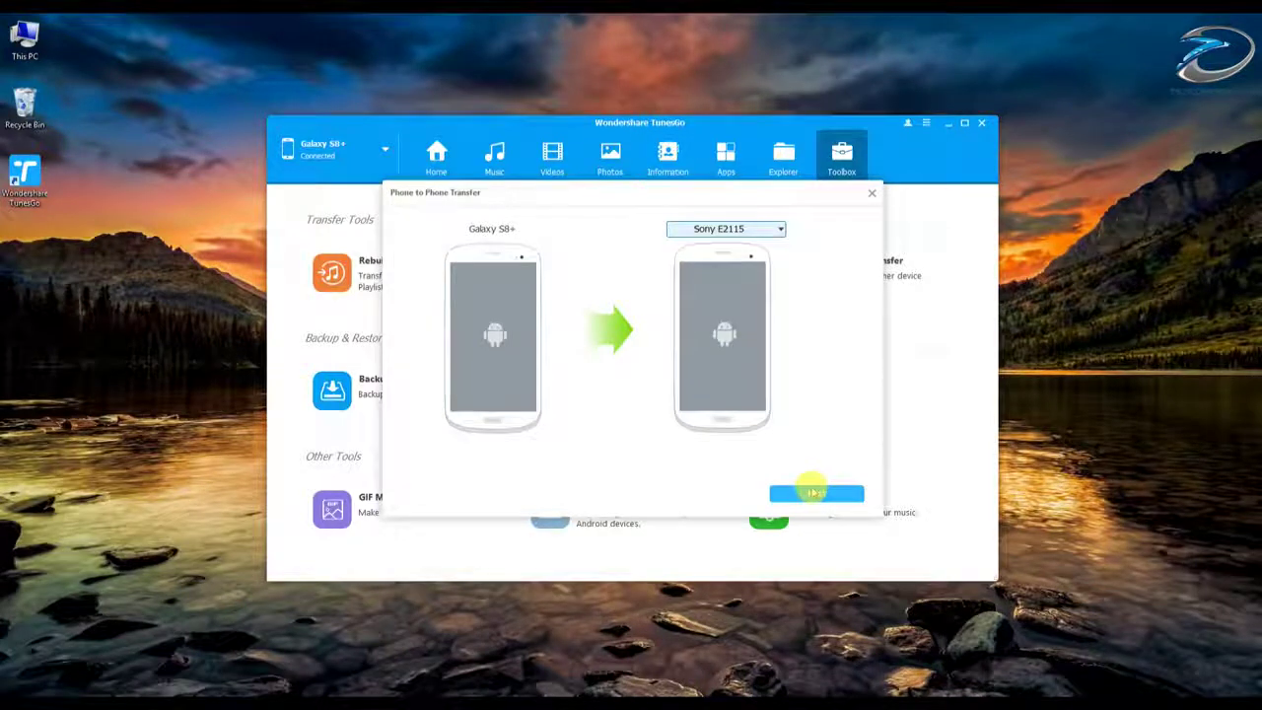
{"action": "left_click", "coordinate": [814, 492]}
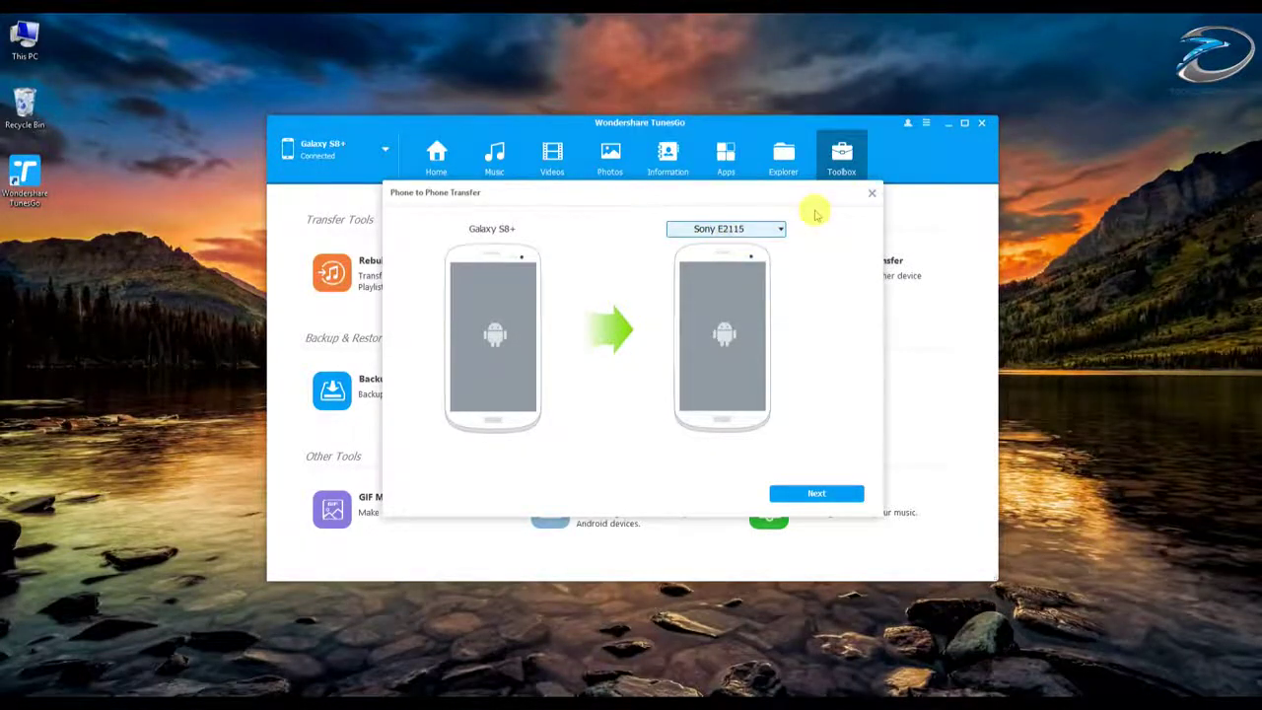
{"action": "left_click", "coordinate": [872, 193]}
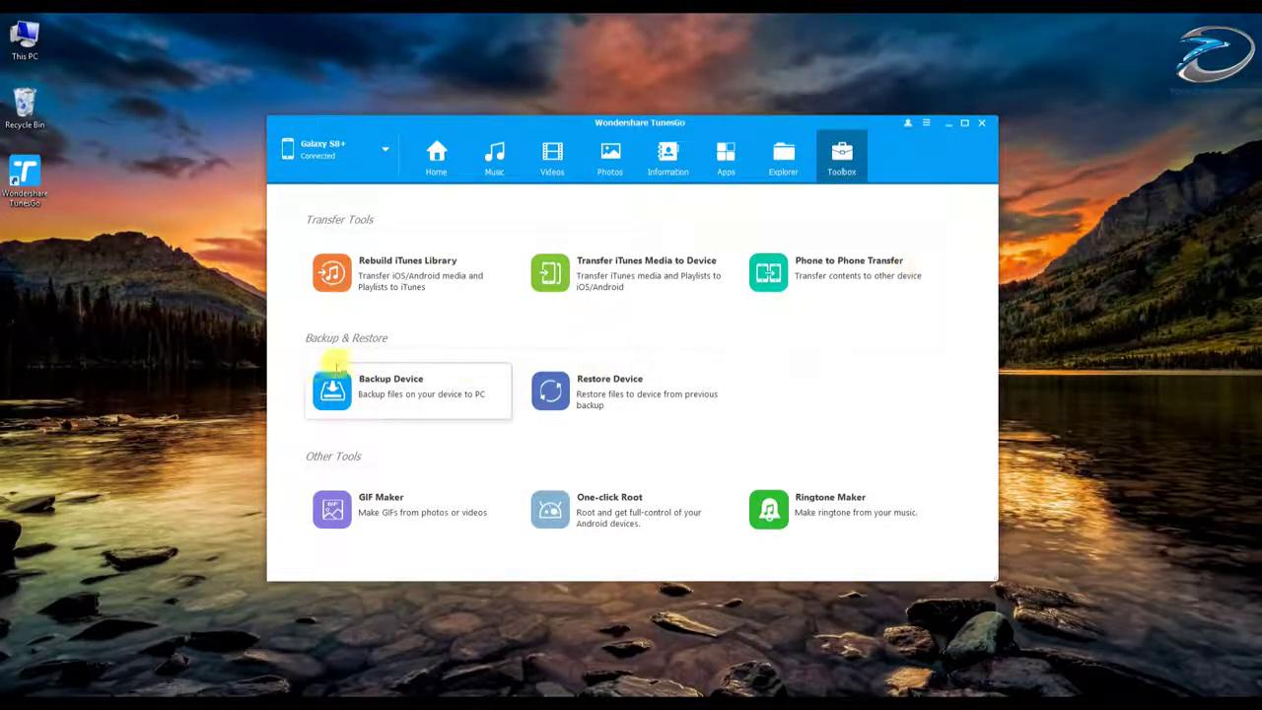
- Back up contacts, messages, calendar and call logs to the PC and locate the newest backup file
{"action": "left_click", "coordinate": [399, 391]}
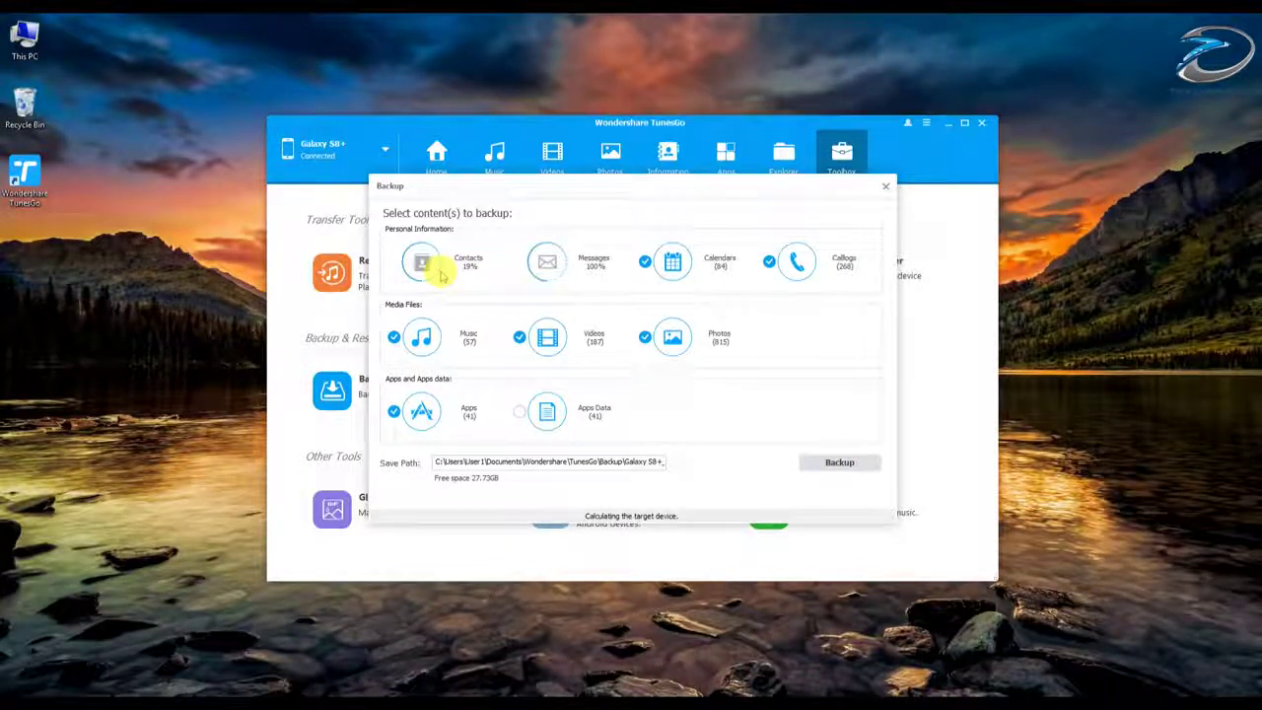
{"action": "left_click", "coordinate": [831, 465]}
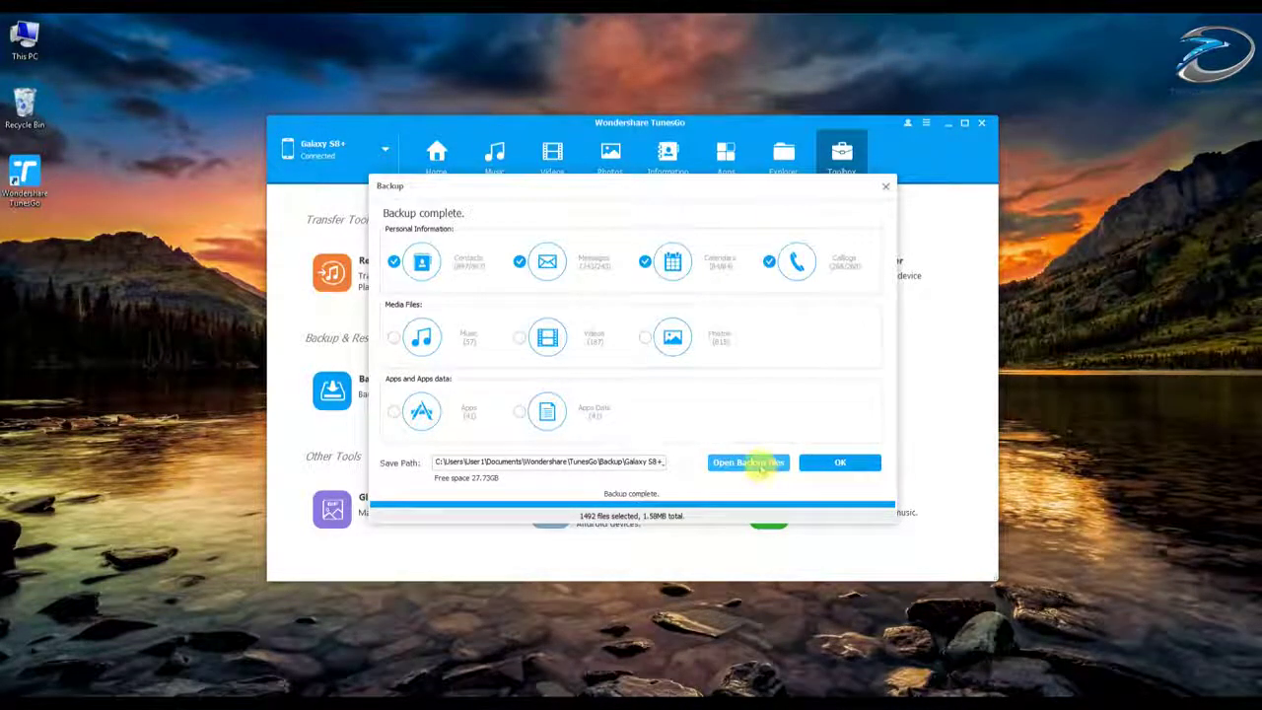
{"action": "left_click", "coordinate": [760, 463]}
{"action": "left_click", "coordinate": [448, 332]}
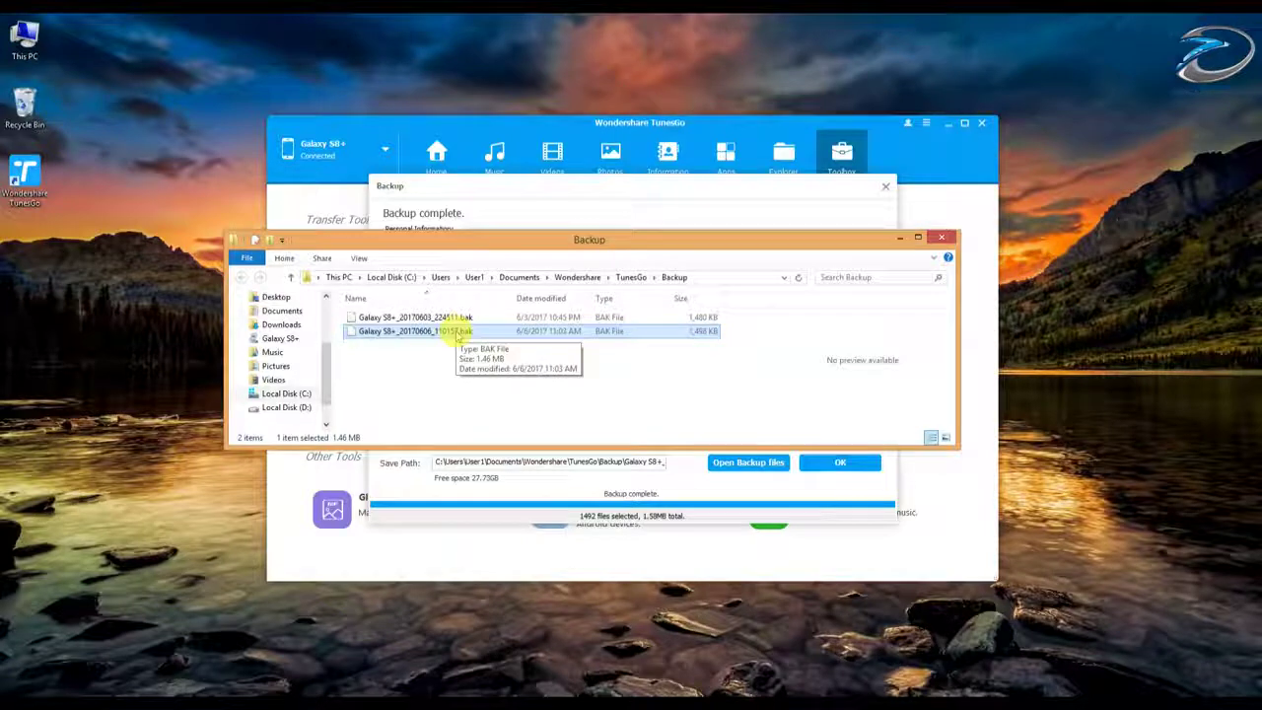
- Close the backup folder and summary, then choose the 2017-06-03 backup in Restore Device
{"action": "left_click", "coordinate": [941, 237]}
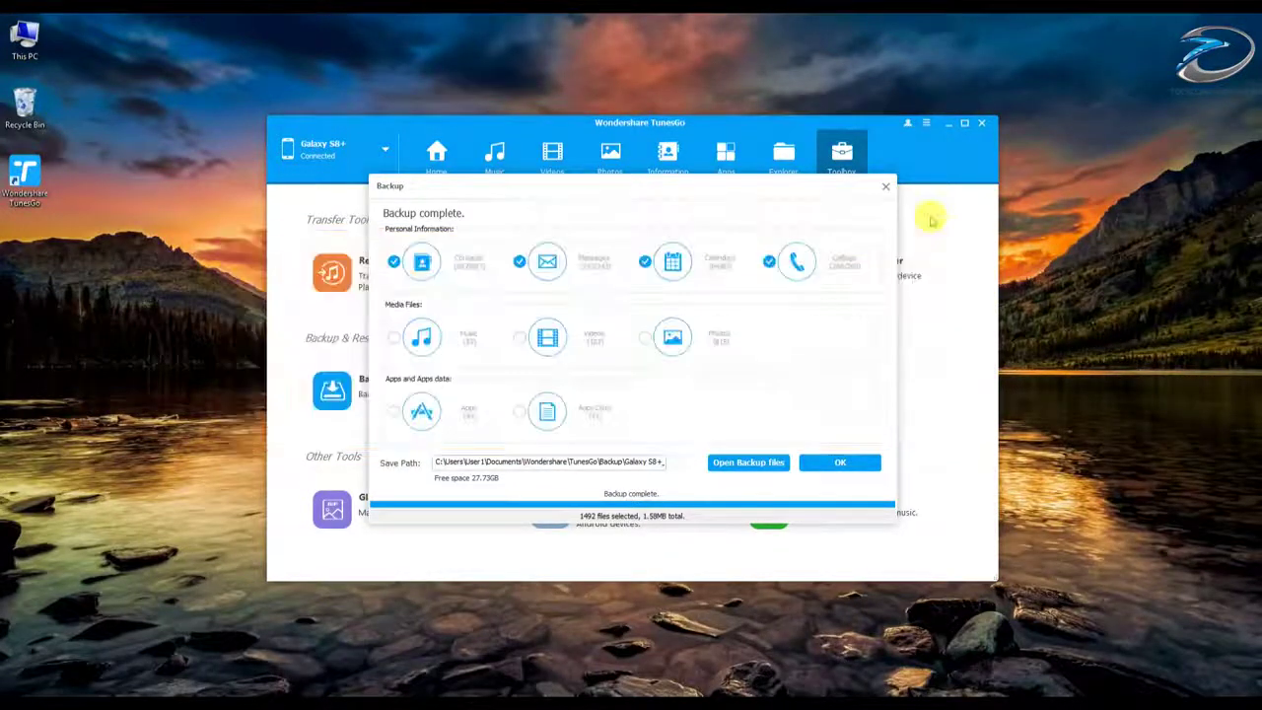
{"action": "left_click", "coordinate": [885, 187]}
{"action": "left_click", "coordinate": [621, 389]}
{"action": "left_click", "coordinate": [528, 280]}
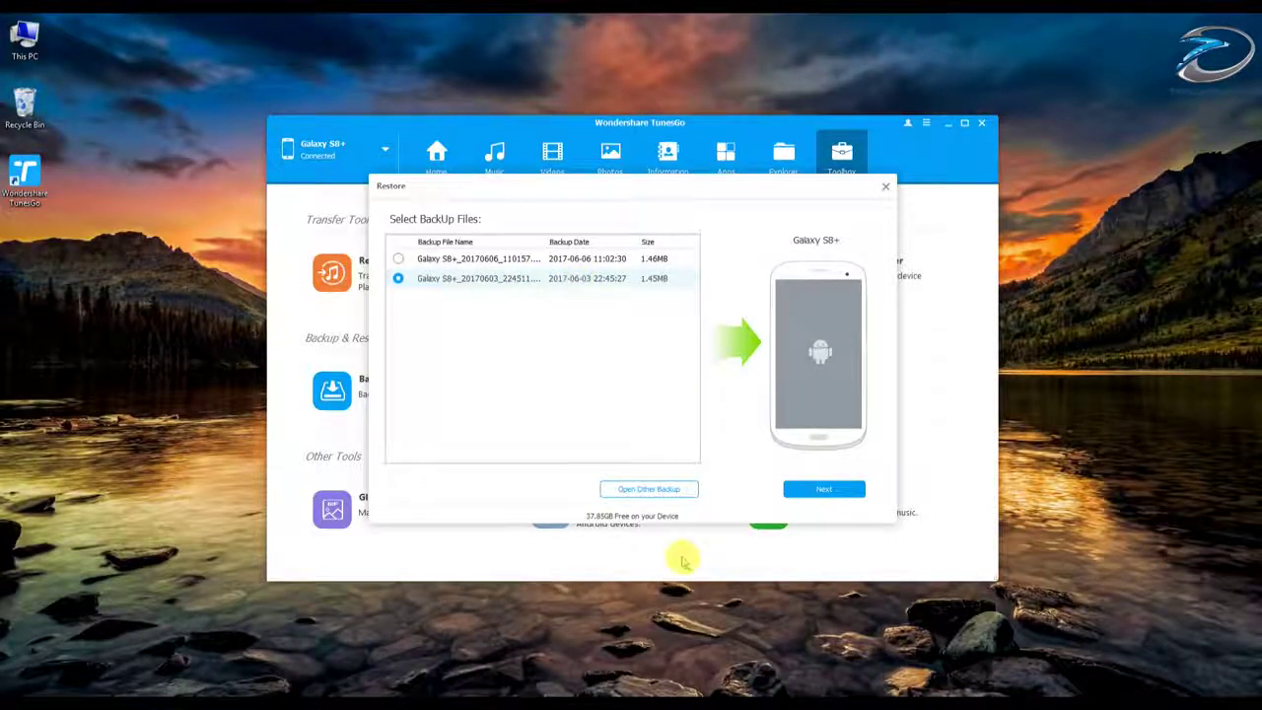
- Advance past the backup choice, then close the Restore window without restoring
{"action": "left_click", "coordinate": [793, 483]}
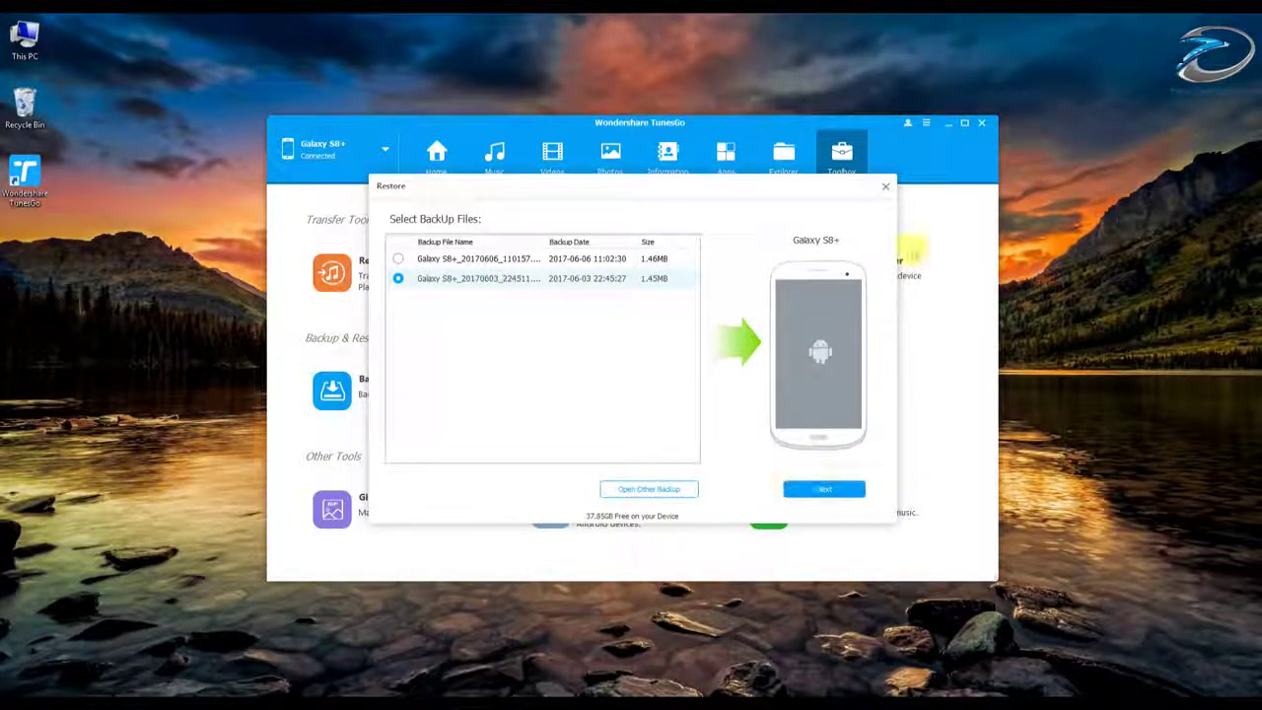
{"action": "left_click", "coordinate": [885, 187]}
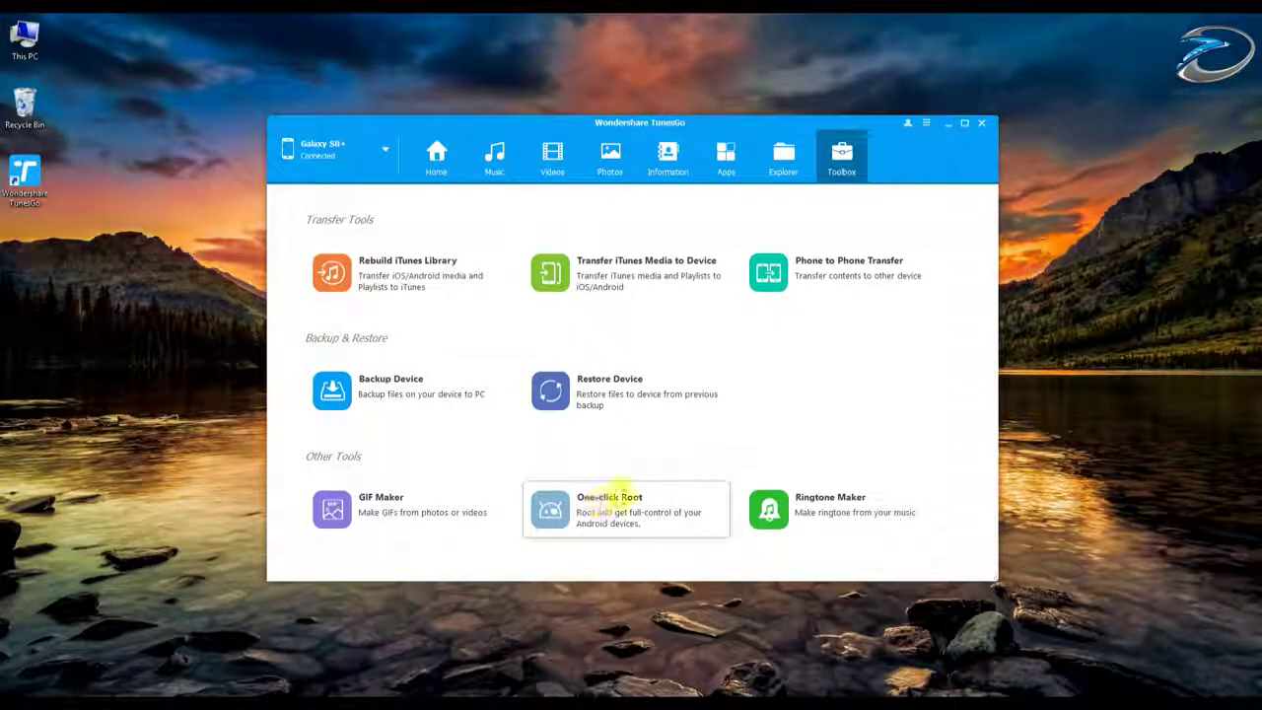
- In GIF Maker, add flower photo 20170605_090203 as the first frame
{"action": "left_click", "coordinate": [362, 505]}
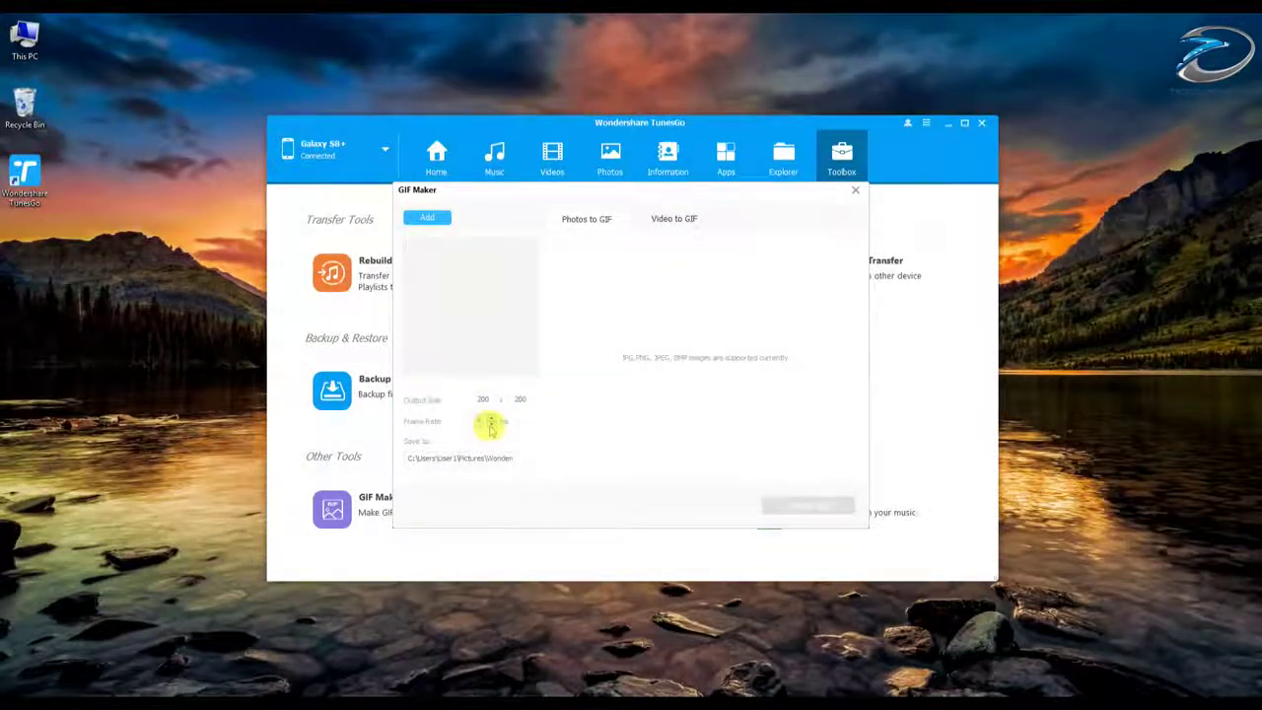
{"action": "left_click", "coordinate": [434, 221]}
{"action": "left_click", "coordinate": [430, 221]}
{"action": "left_click_drag", "start_coordinate": [1007, 309], "coordinate": [998, 364]}
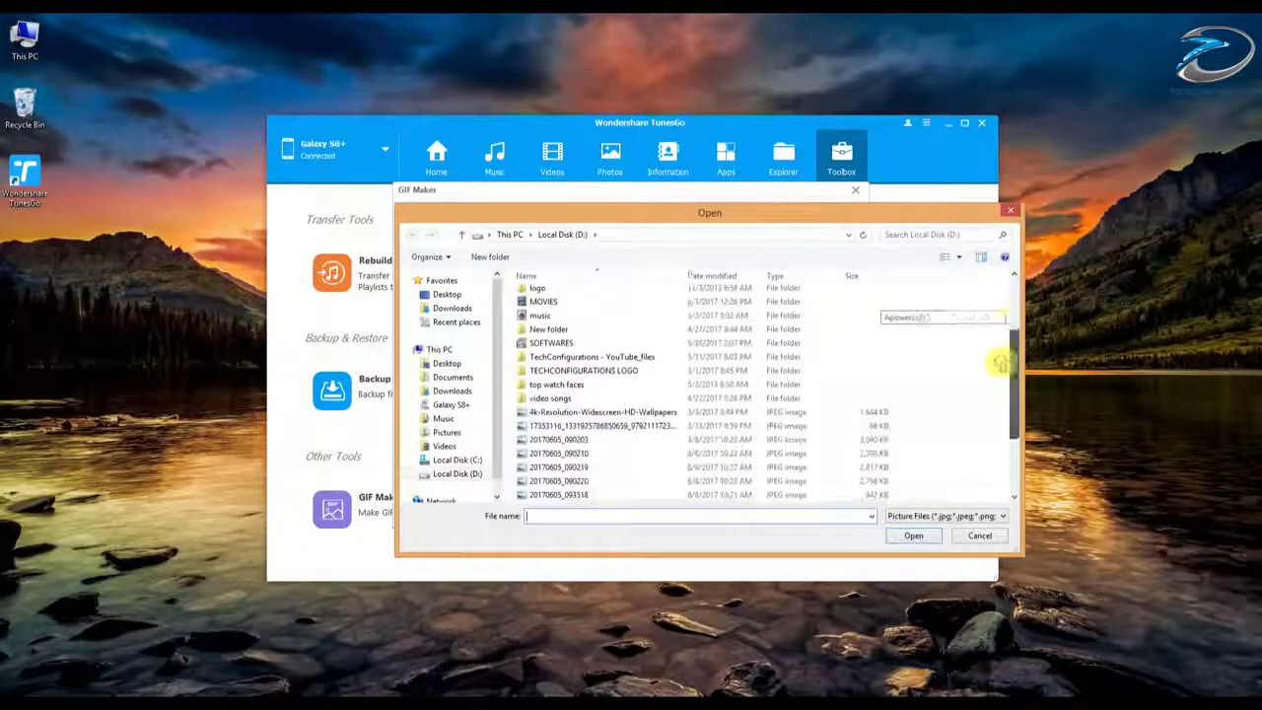
{"action": "left_click", "coordinate": [624, 443]}
{"action": "left_click", "coordinate": [905, 537]}
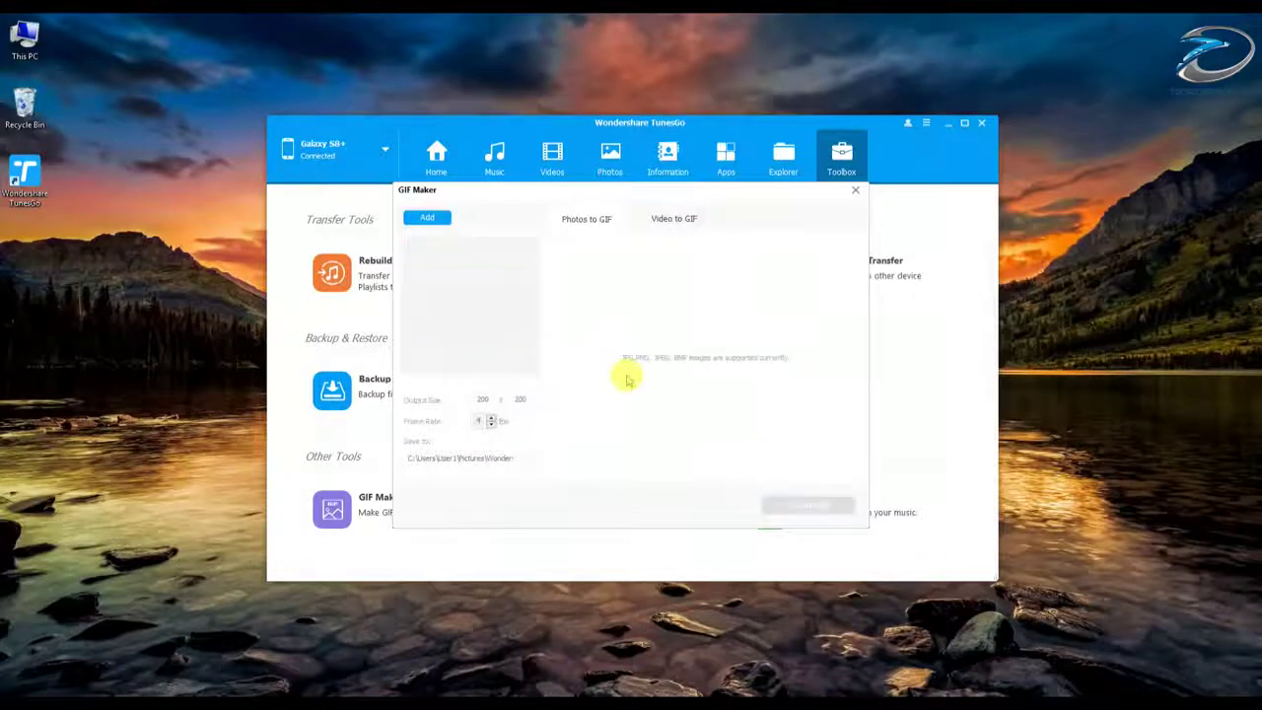
- Add photo 20170605_090210 and a third flower photo, then create the GIF
{"action": "left_click", "coordinate": [426, 216]}
{"action": "scroll", "coordinate": [1008, 388], "scroll_direction": "down", "scroll_amount": 5}
{"action": "left_click", "coordinate": [608, 408]}
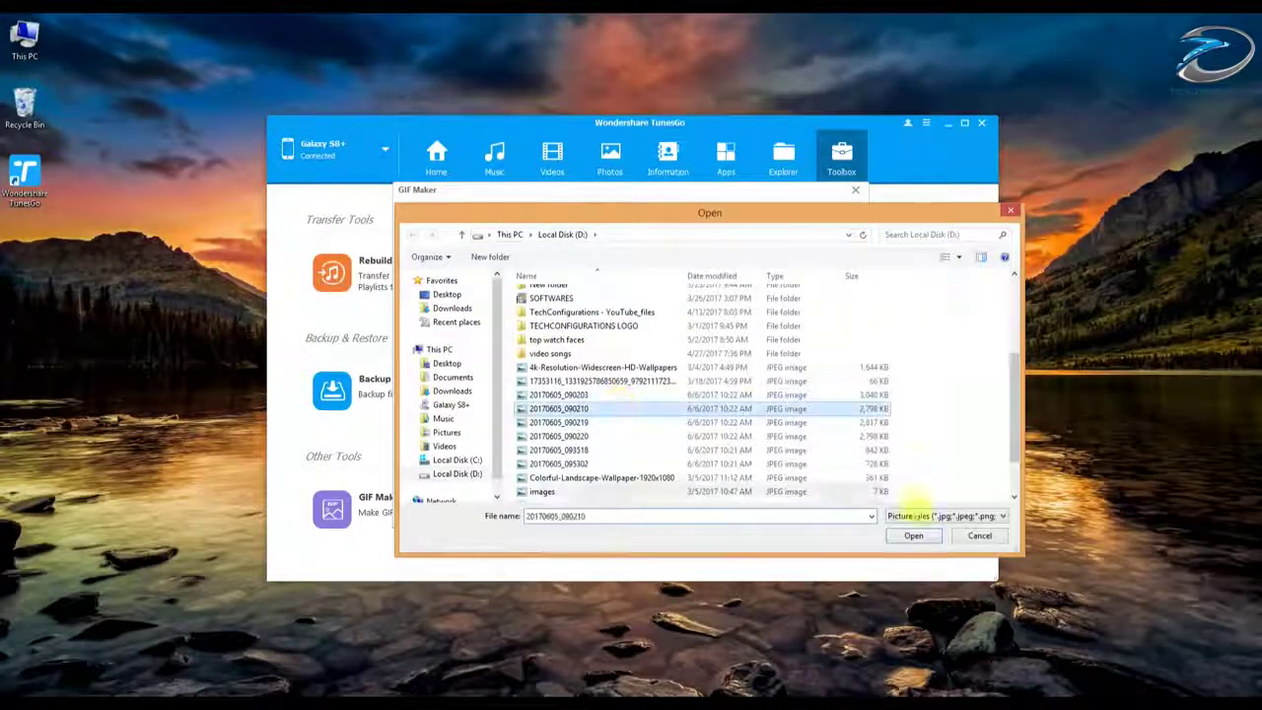
{"action": "left_click", "coordinate": [914, 535]}
{"action": "left_click", "coordinate": [434, 218]}
{"action": "scroll", "coordinate": [1005, 364], "scroll_direction": "down", "scroll_amount": 5}
{"action": "double_click", "coordinate": [591, 421]}
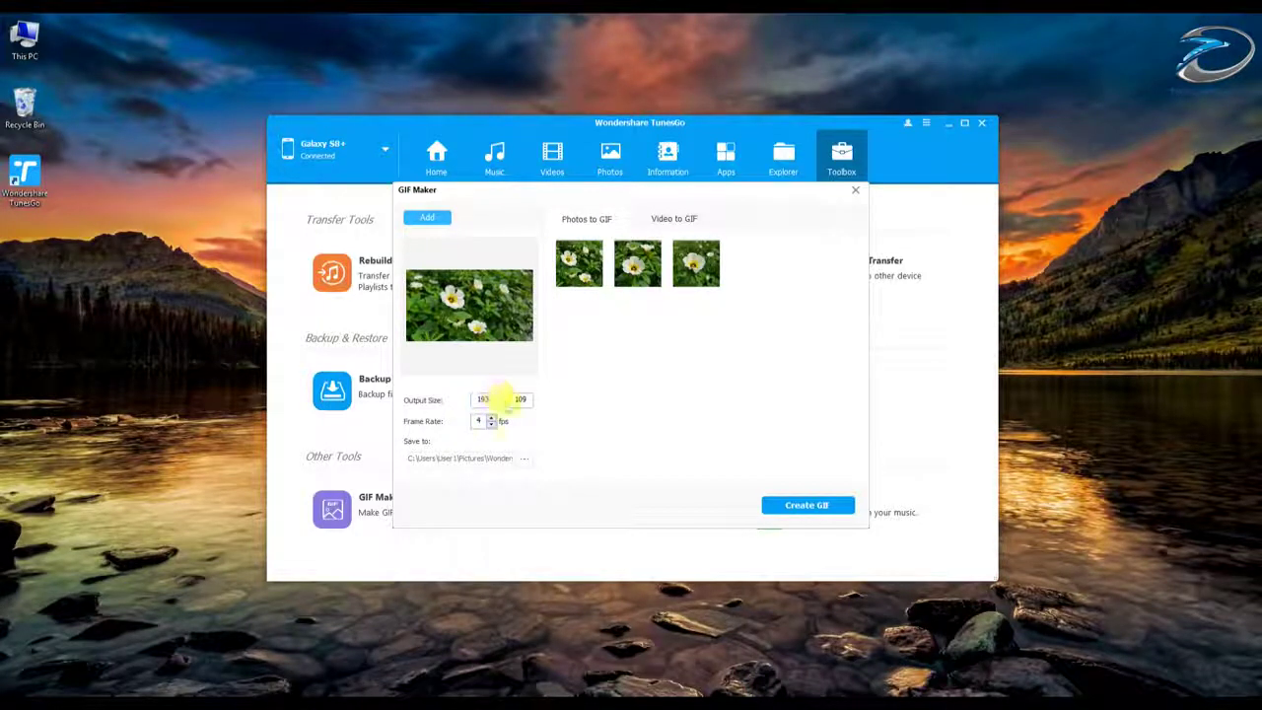
{"action": "left_click", "coordinate": [807, 509]}
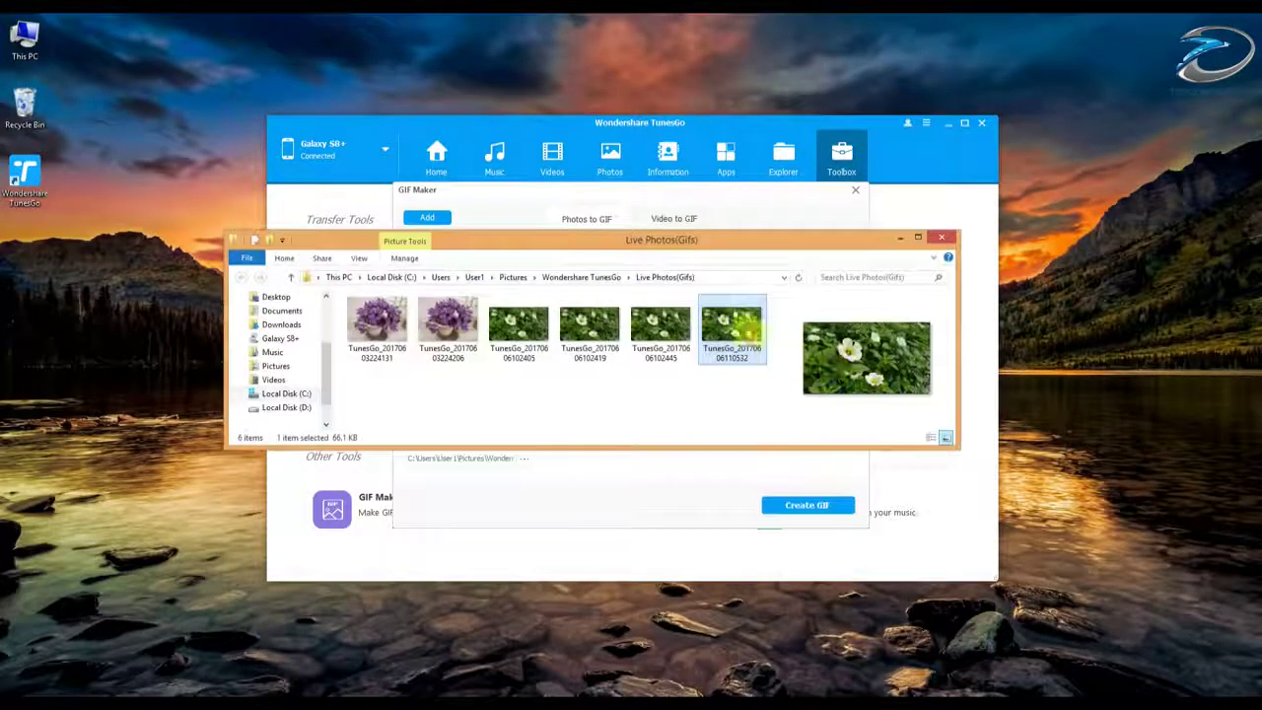
- Play the new flower GIF in an enlarged player, then close the player, folder and GIF Maker
{"action": "double_click", "coordinate": [734, 325]}
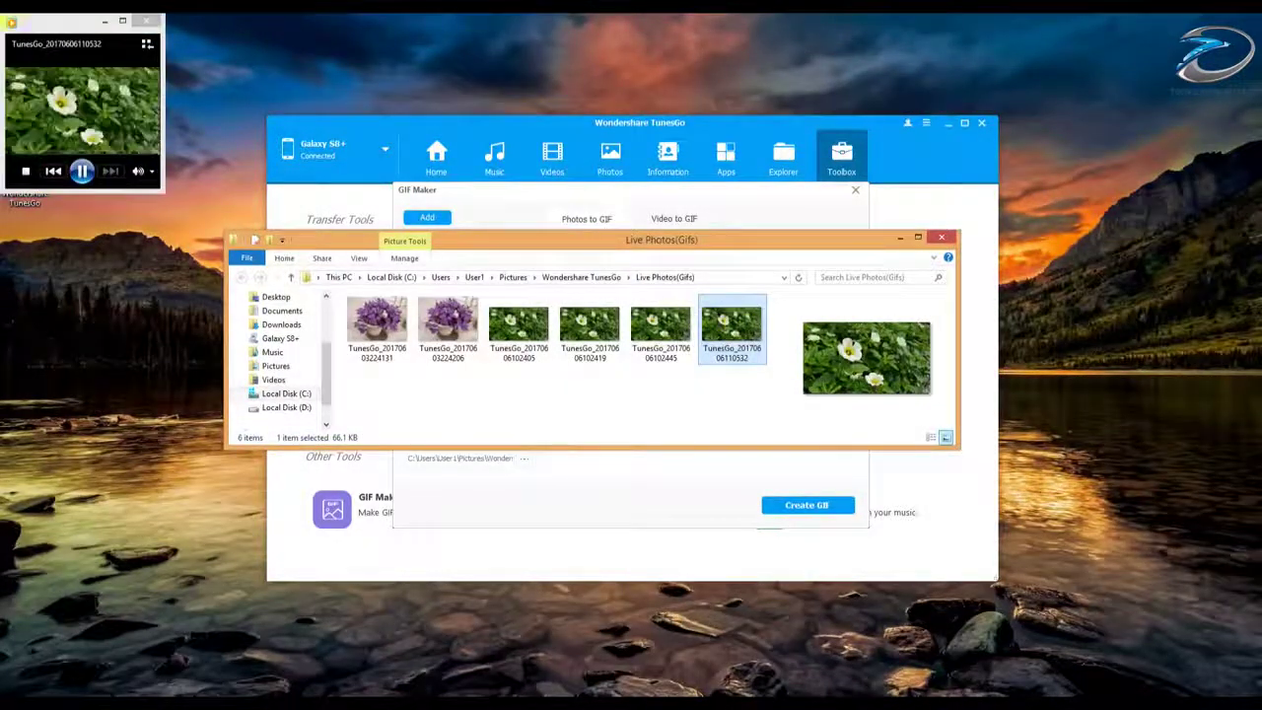
{"action": "left_click_drag", "start_coordinate": [81, 20], "coordinate": [630, 185]}
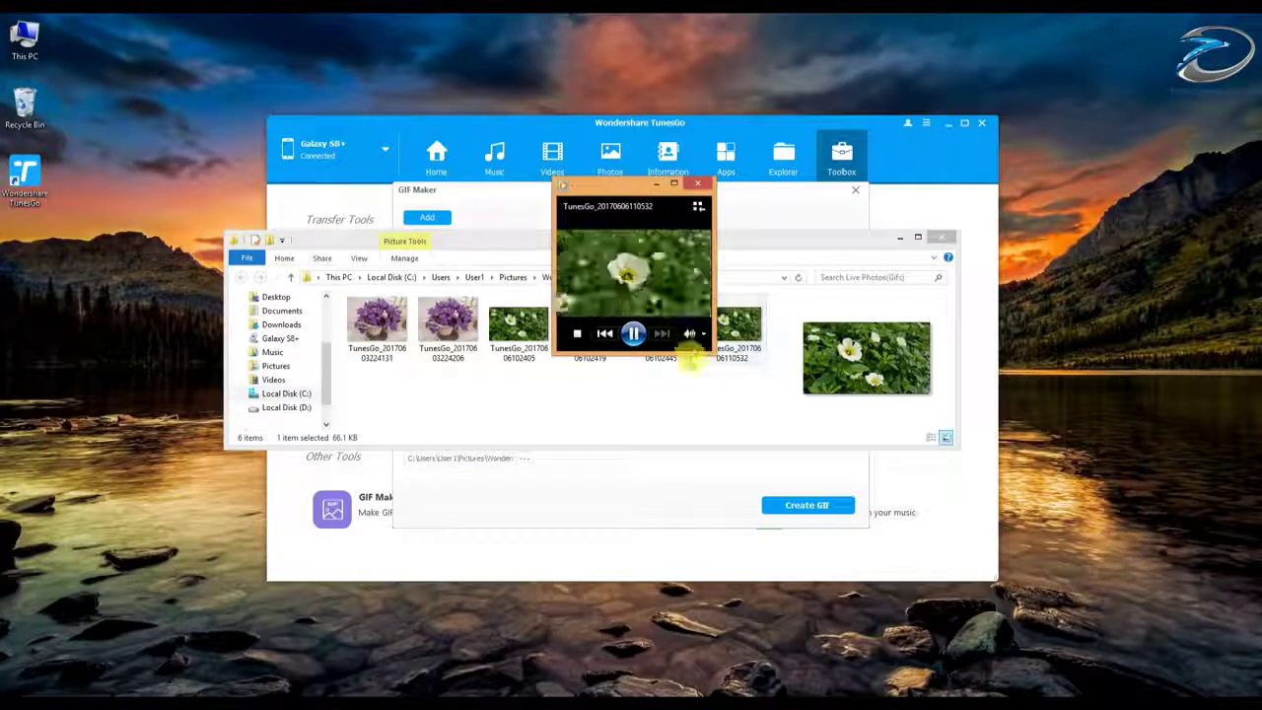
{"action": "left_click_drag", "start_coordinate": [711, 352], "coordinate": [840, 439]}
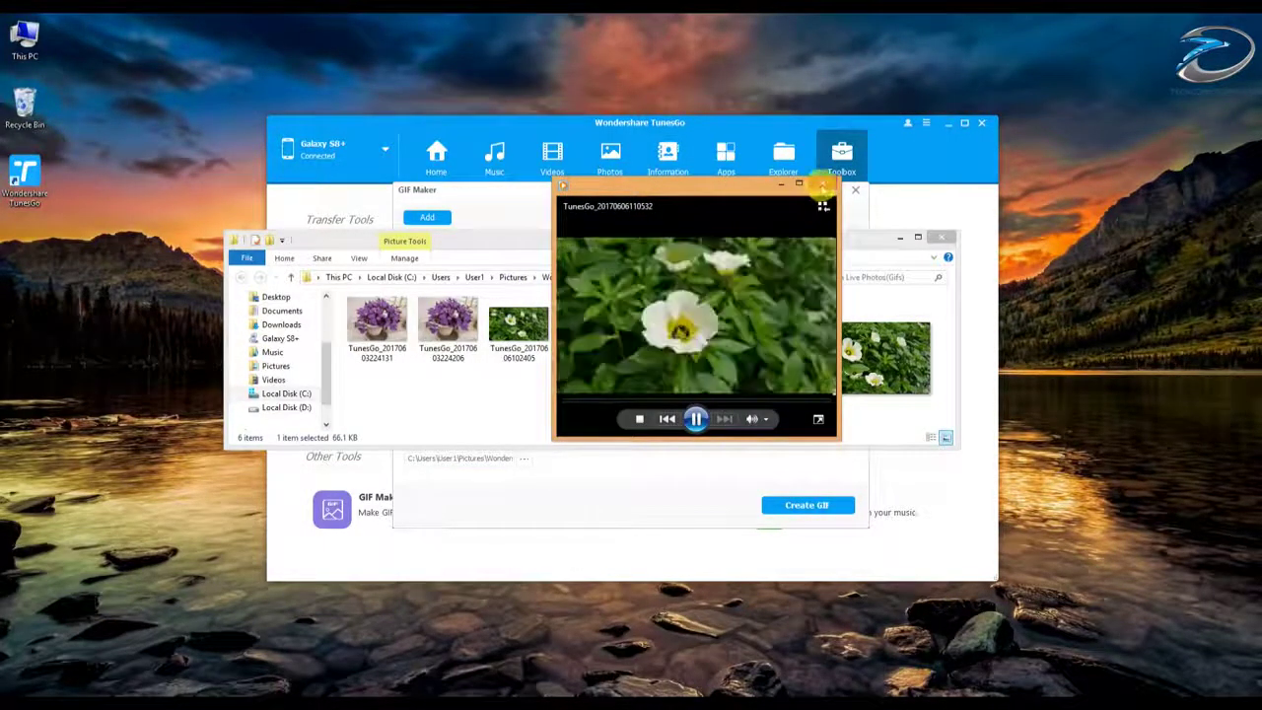
{"action": "left_click", "coordinate": [822, 185]}
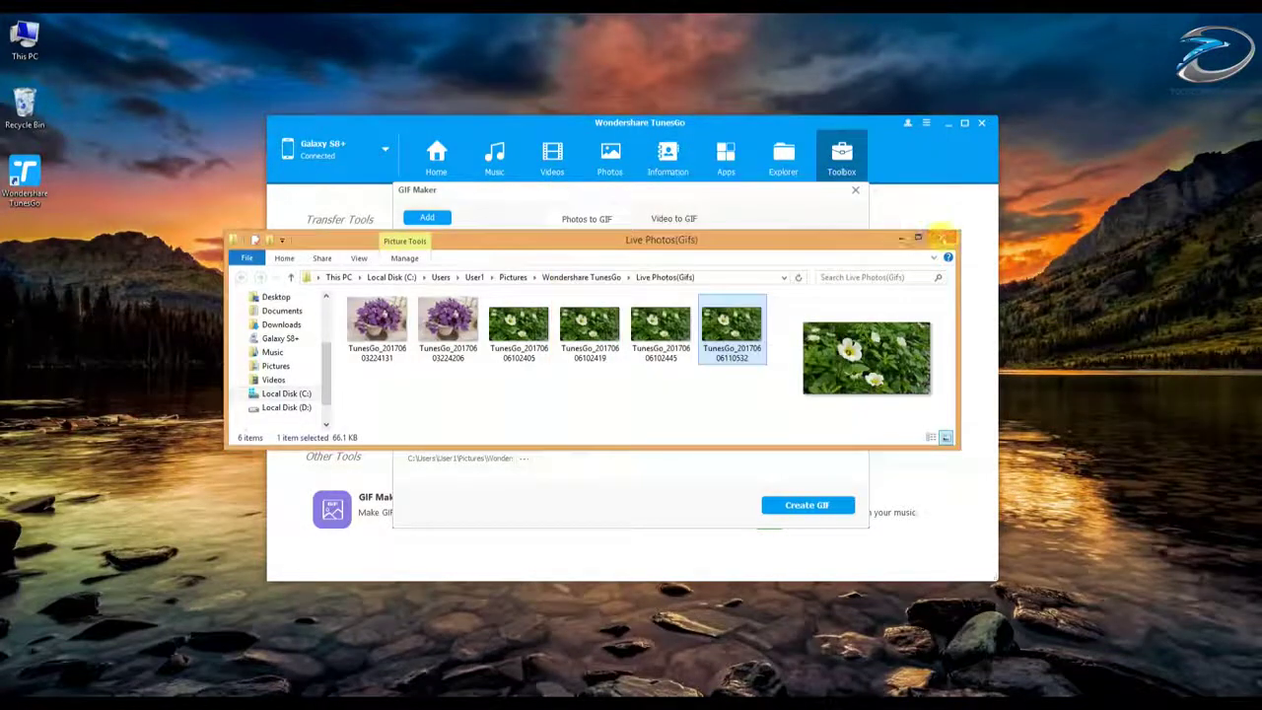
{"action": "left_click_drag", "start_coordinate": [726, 335], "coordinate": [567, 281]}
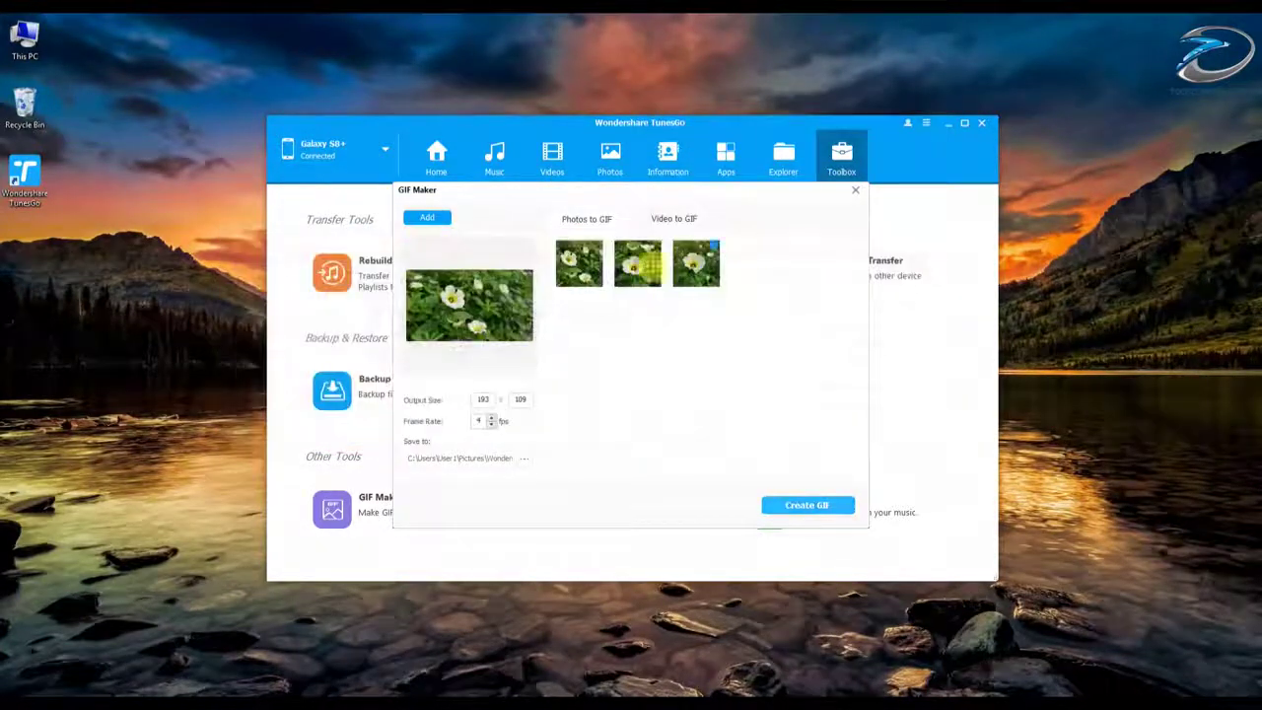
{"action": "left_click", "coordinate": [855, 190]}
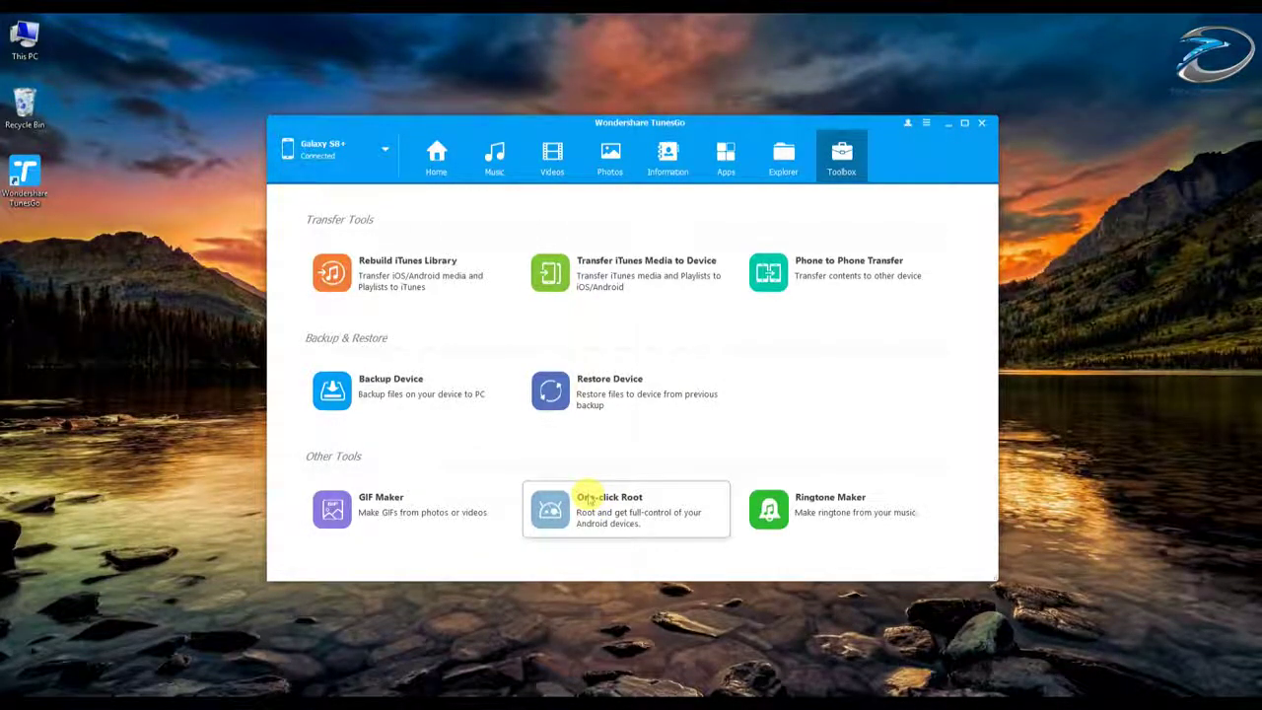
- Start One-click Root but cancel its warning, then launch the Toolbox's Ringtone Maker
{"action": "left_click", "coordinate": [589, 500]}
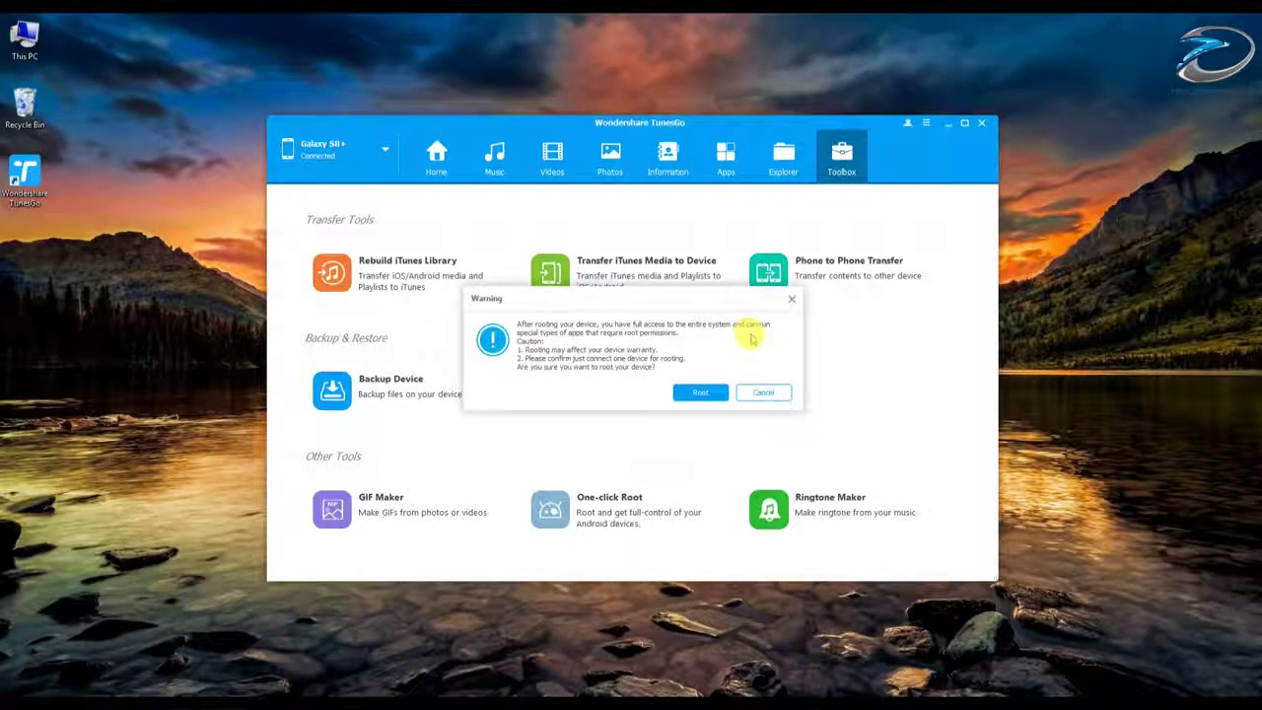
{"action": "left_click", "coordinate": [714, 395]}
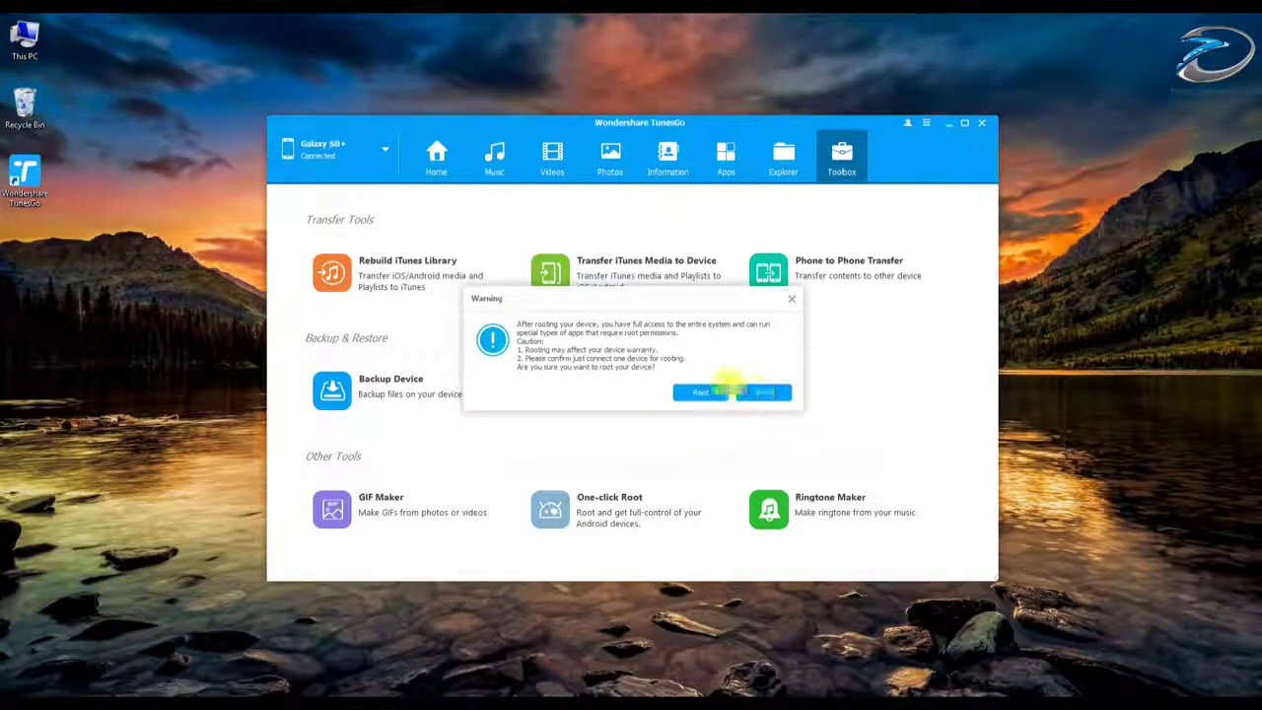
{"action": "left_click", "coordinate": [763, 394]}
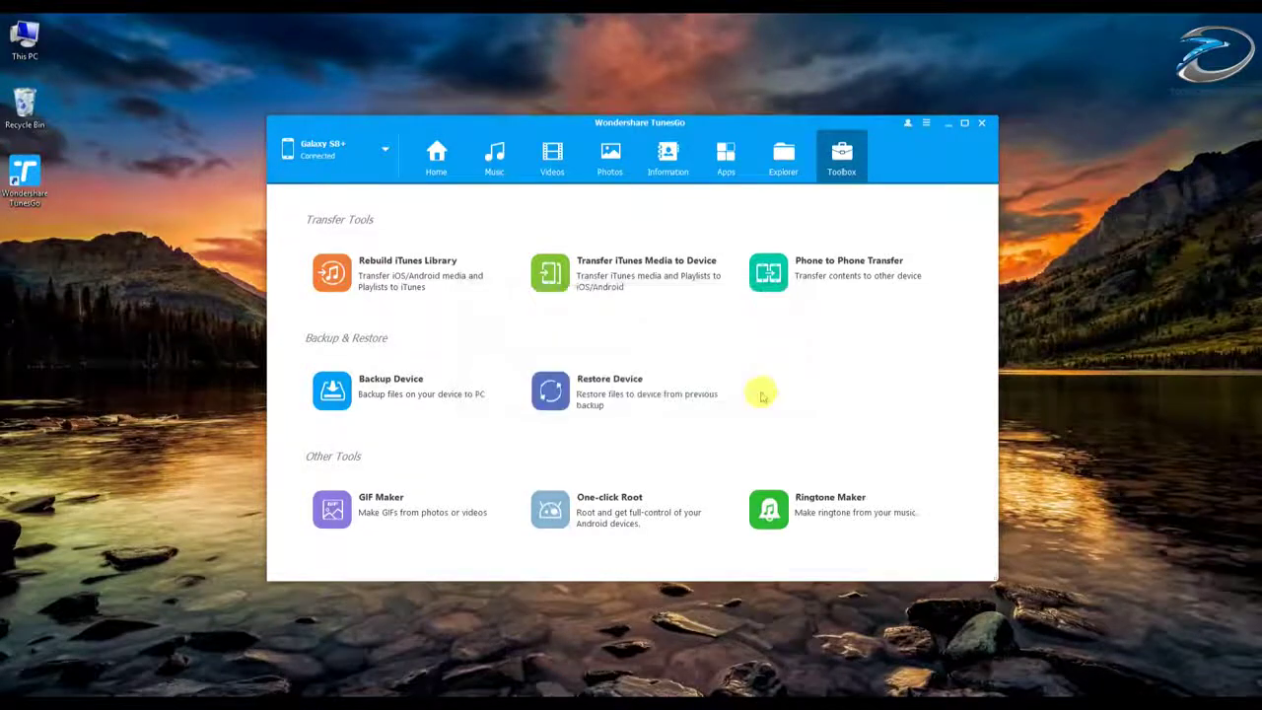
{"action": "left_click", "coordinate": [823, 511]}
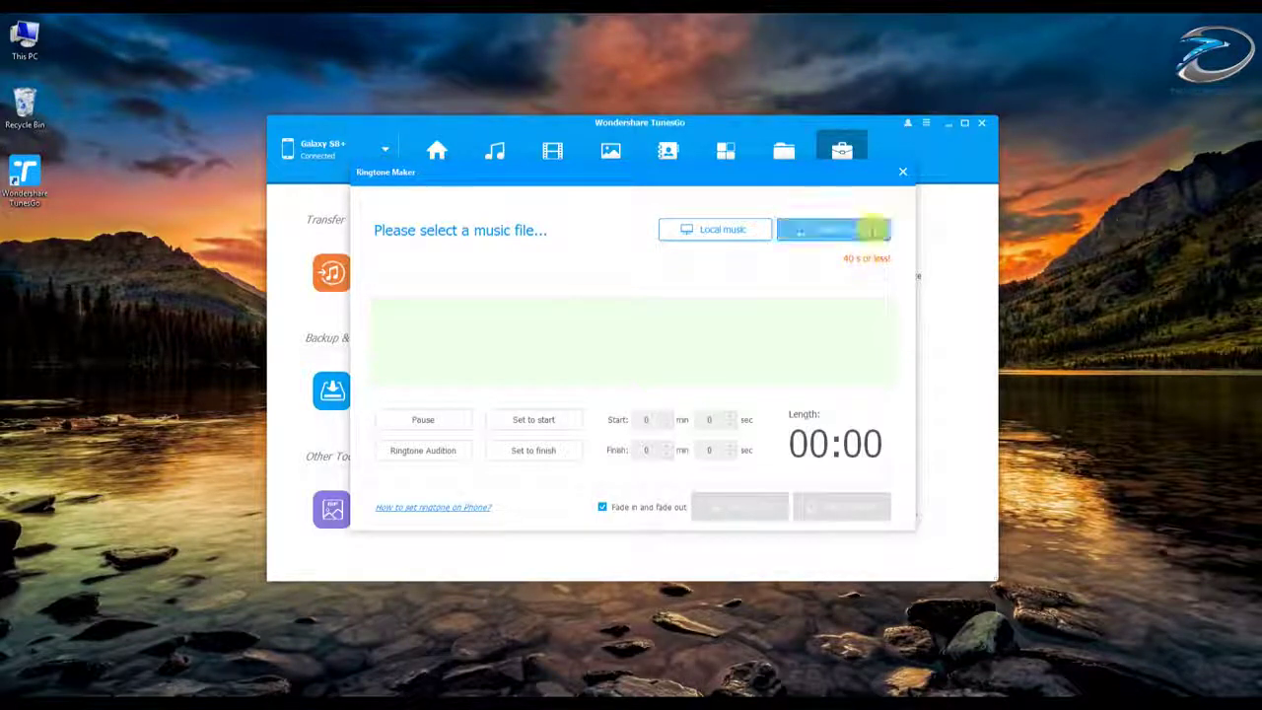
- Close the Ringtone Maker and return to the Galaxy S8+ Home overview
{"action": "left_click", "coordinate": [902, 172]}
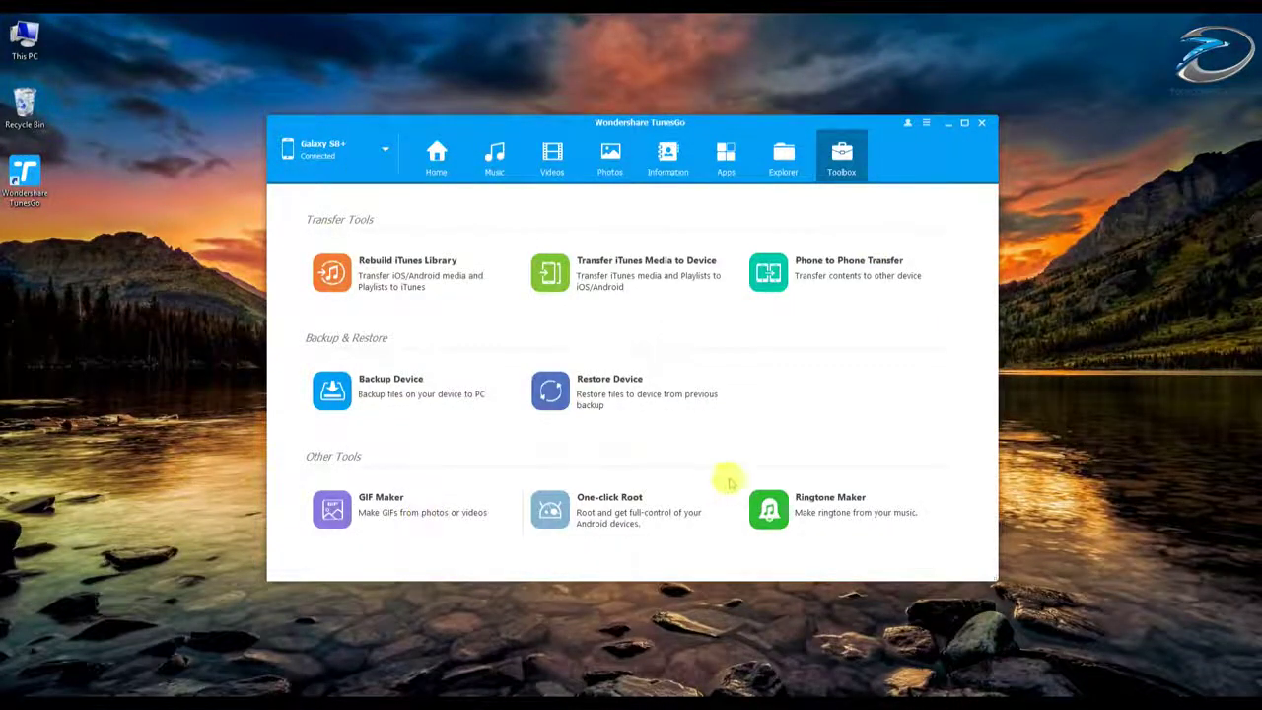
{"action": "left_click", "coordinate": [450, 172]}
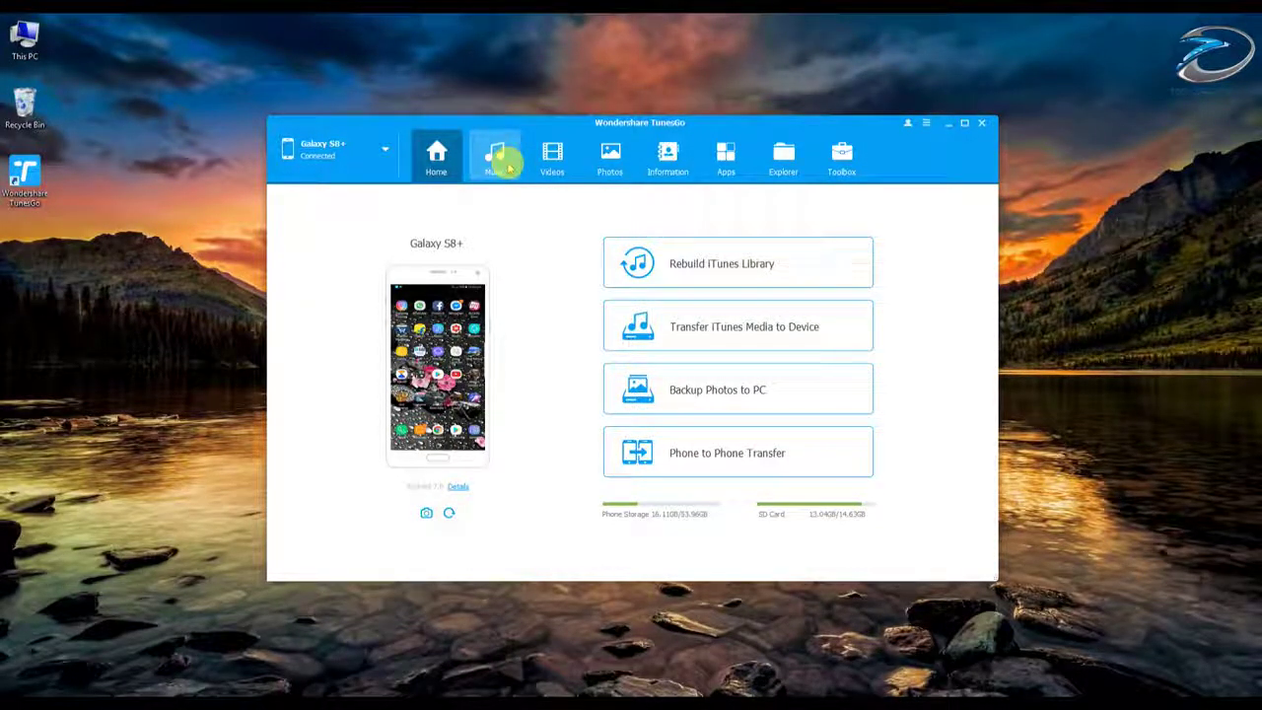
- Briefly view the phone's Music library, then go back to the Home overview
{"action": "left_click", "coordinate": [503, 166]}
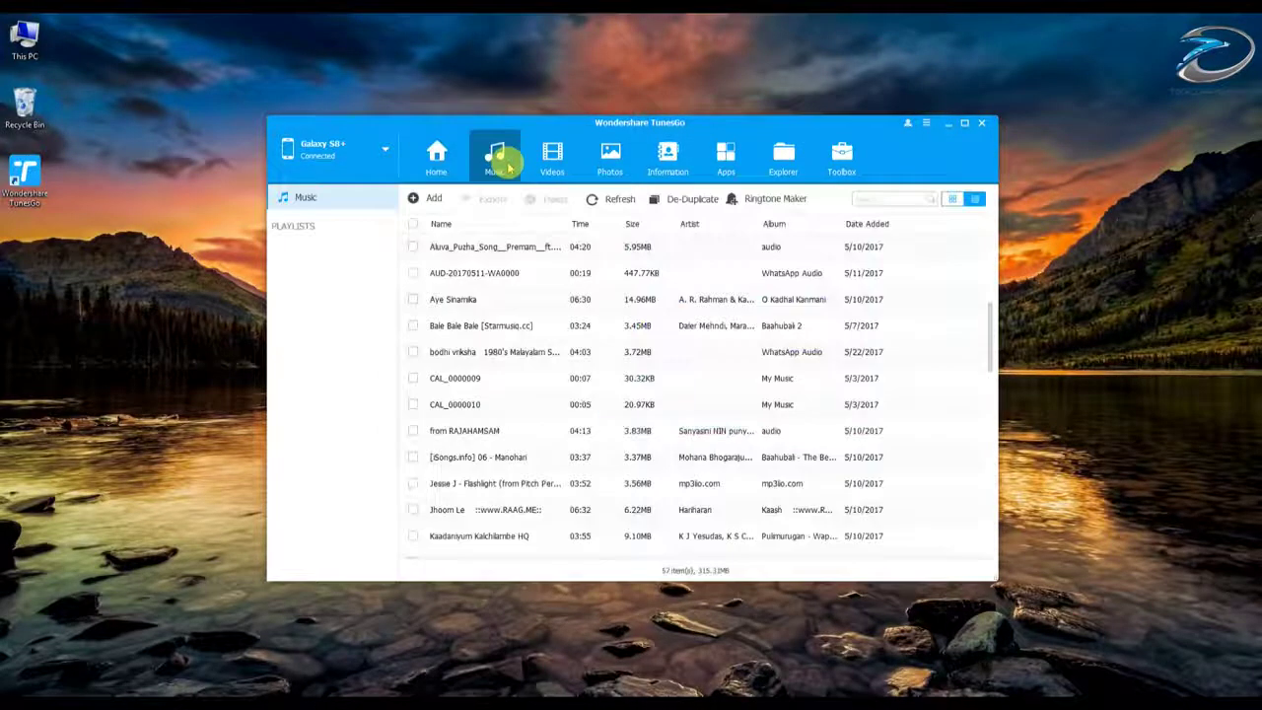
{"action": "left_click", "coordinate": [436, 167]}
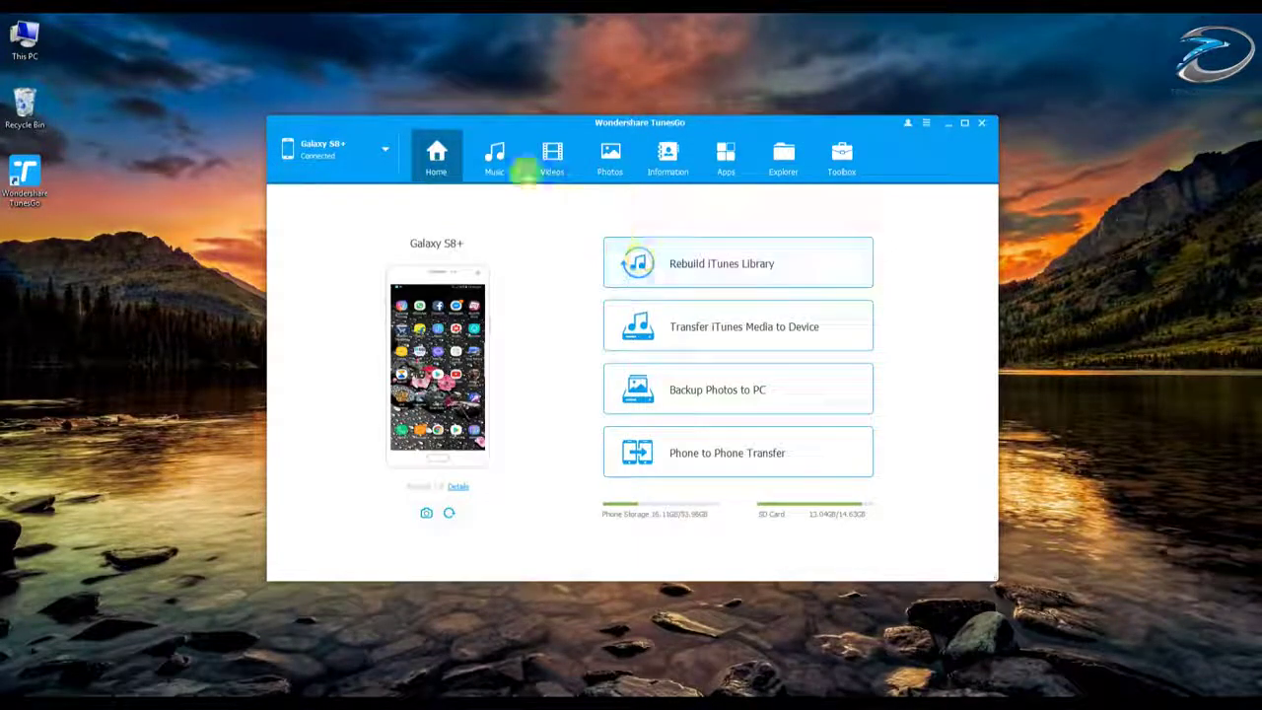